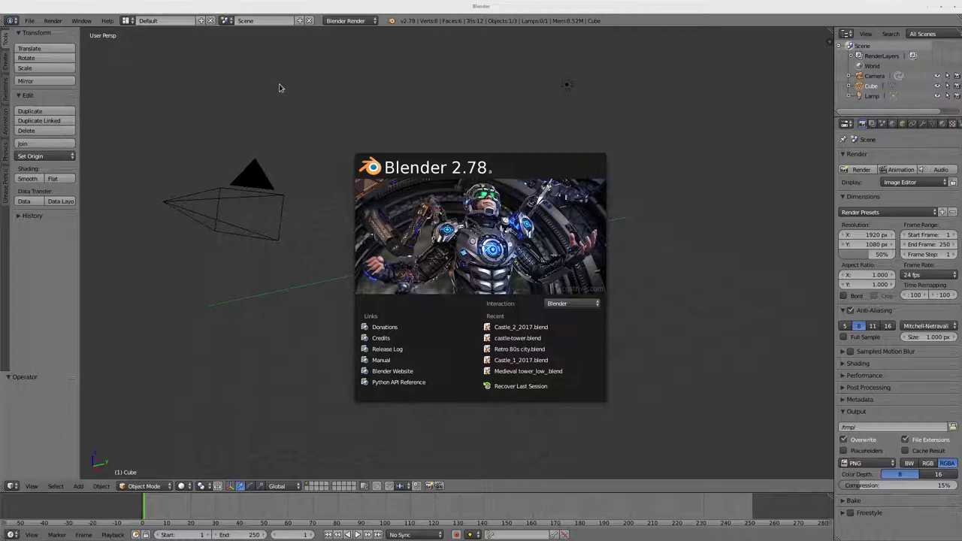
Dismiss the splash screen and open the layout selector beside 'Default'
{"action": "left_click", "coordinate": [129, 20]}
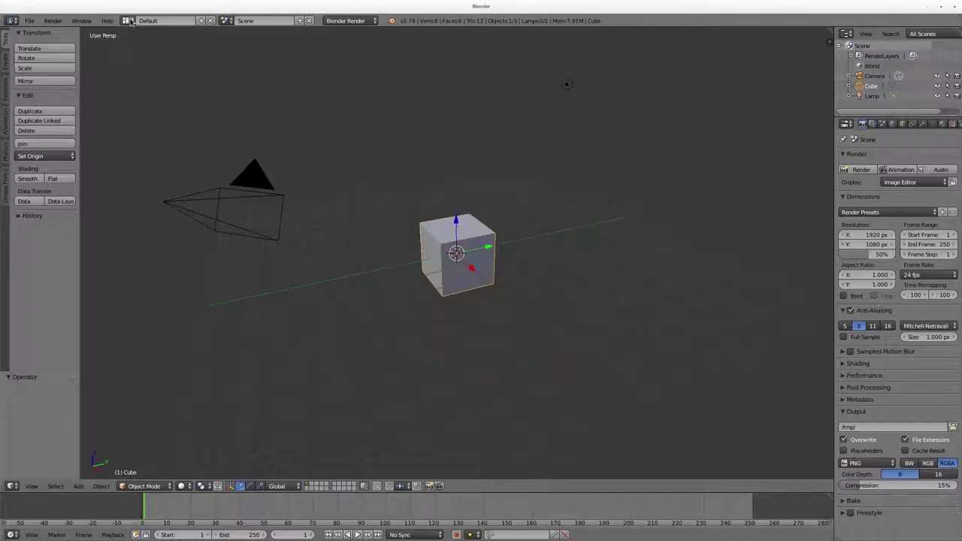
{"action": "left_click", "coordinate": [129, 20]}
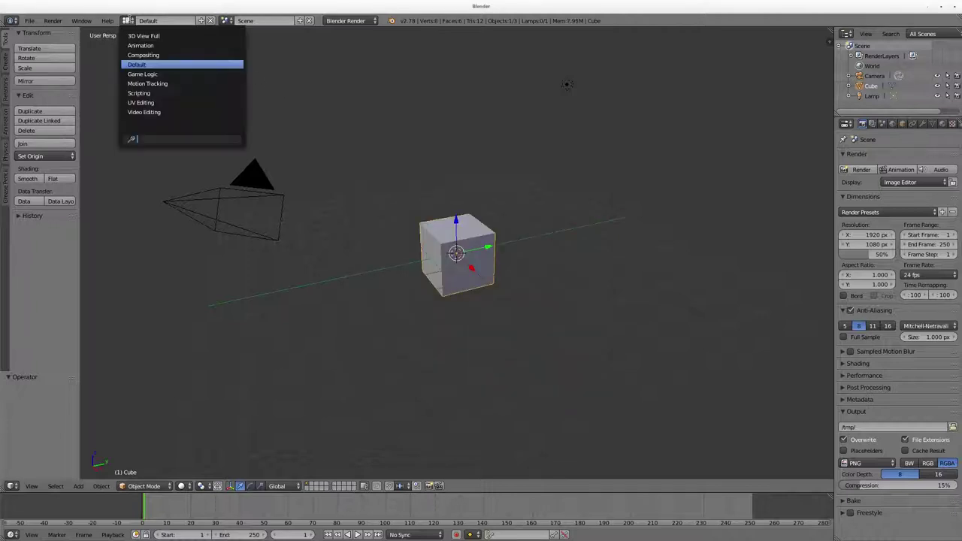
Switch to the Video Editing layout and begin adding a movie strip
{"action": "left_click", "coordinate": [162, 115]}
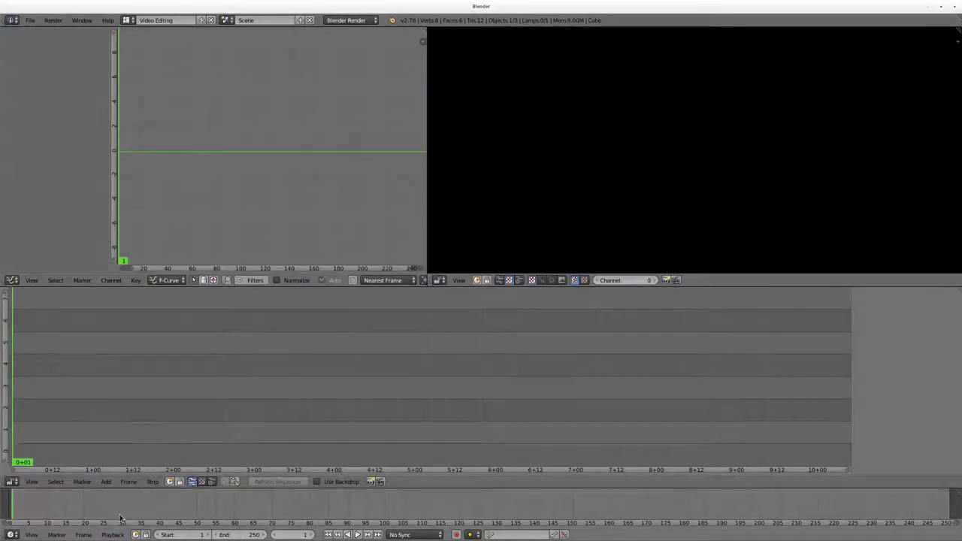
{"action": "left_click", "coordinate": [106, 482]}
{"action": "left_click", "coordinate": [119, 440]}
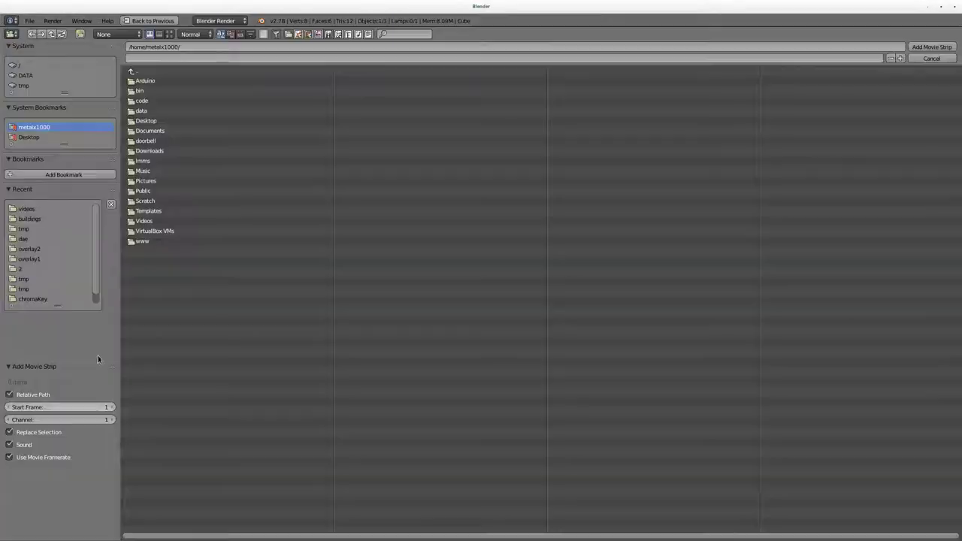
Browse to /tmp/videos in thumbnail view and select all three MOV clips
{"action": "left_click", "coordinate": [30, 209]}
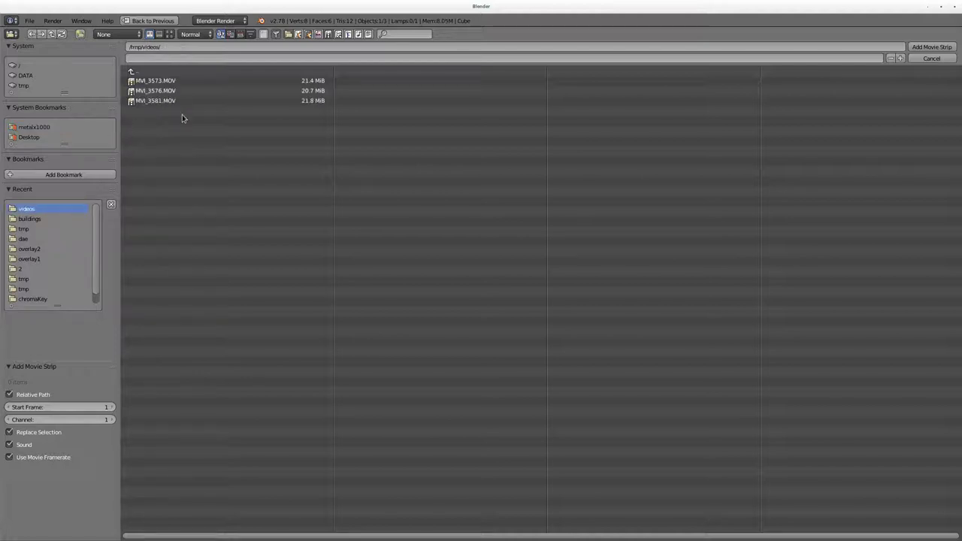
{"action": "left_click", "coordinate": [171, 35]}
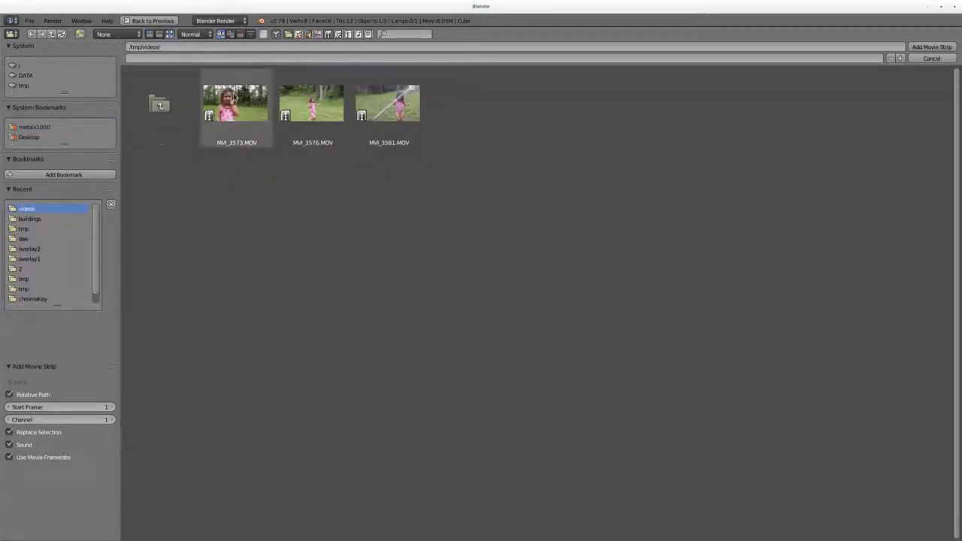
{"action": "left_click_drag", "start_coordinate": [465, 218], "coordinate": [256, 127]}
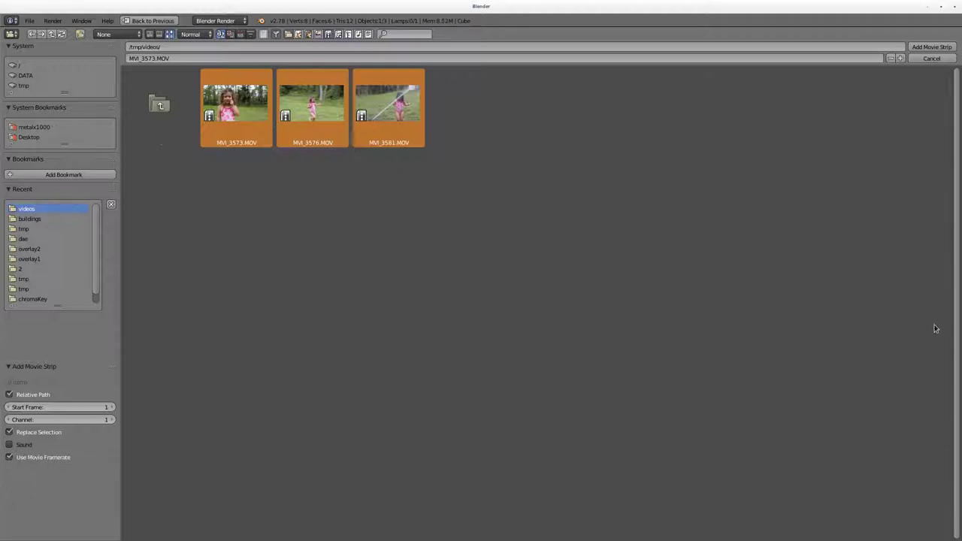
Add the clips, then move MVI_3576 to channel 2 at frame 109 and MVI_3581 to frame 213
{"action": "left_click", "coordinate": [932, 47]}
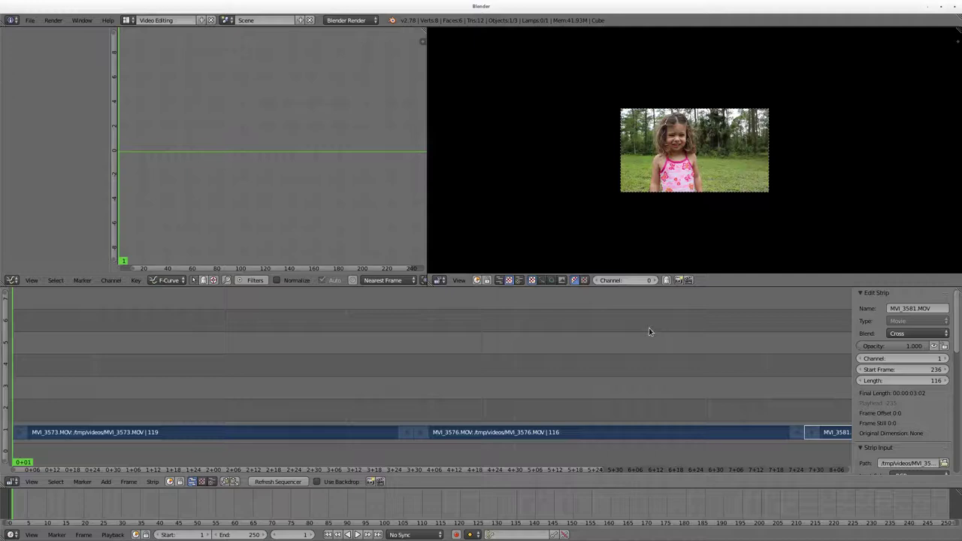
{"action": "left_click", "coordinate": [570, 436]}
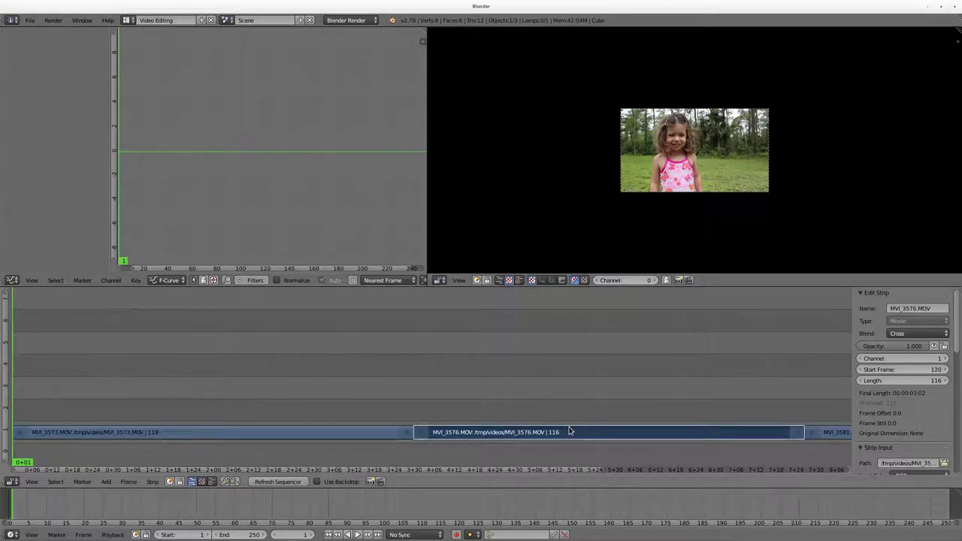
{"action": "left_click_drag", "start_coordinate": [570, 432], "coordinate": [531, 398]}
{"action": "left_click_drag", "start_coordinate": [815, 434], "coordinate": [738, 440]}
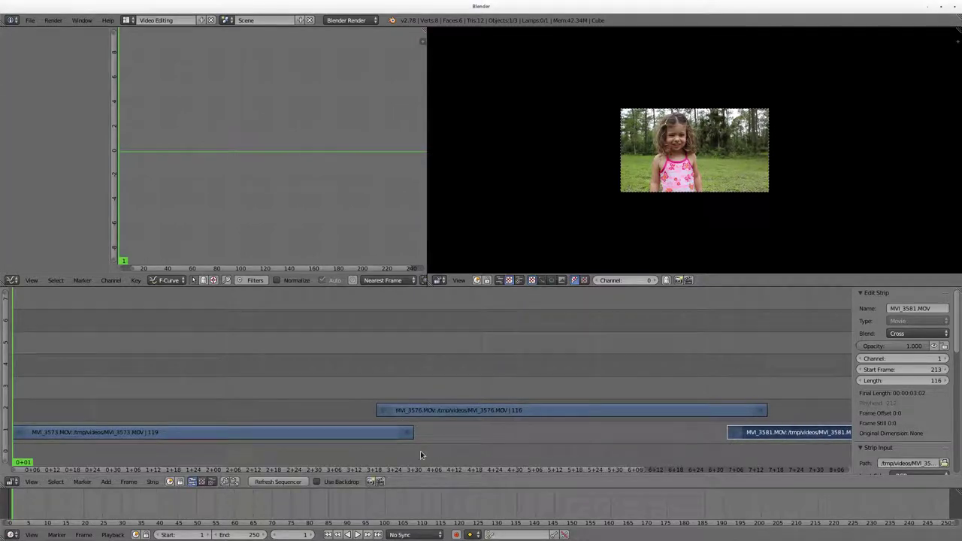
Select MVI_3573 and MVI_3576 and add a Cross effect strip over their overlap
{"action": "right_click", "coordinate": [302, 432]}
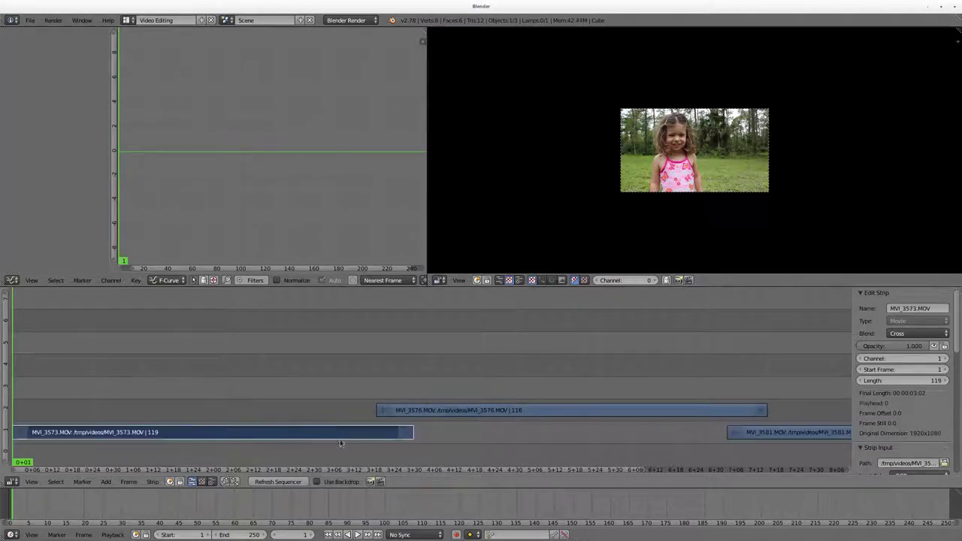
{"action": "right_click", "coordinate": [473, 413]}
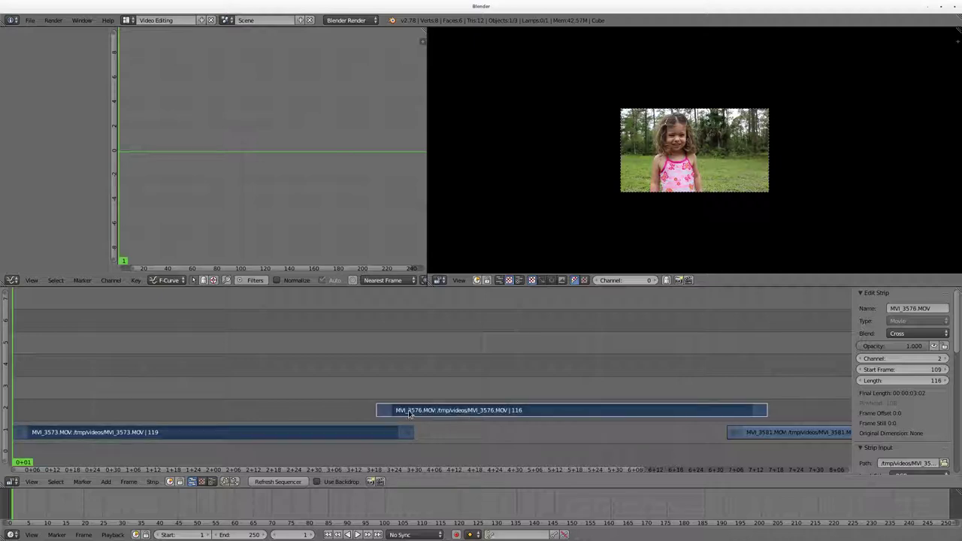
{"action": "left_click", "coordinate": [108, 482]}
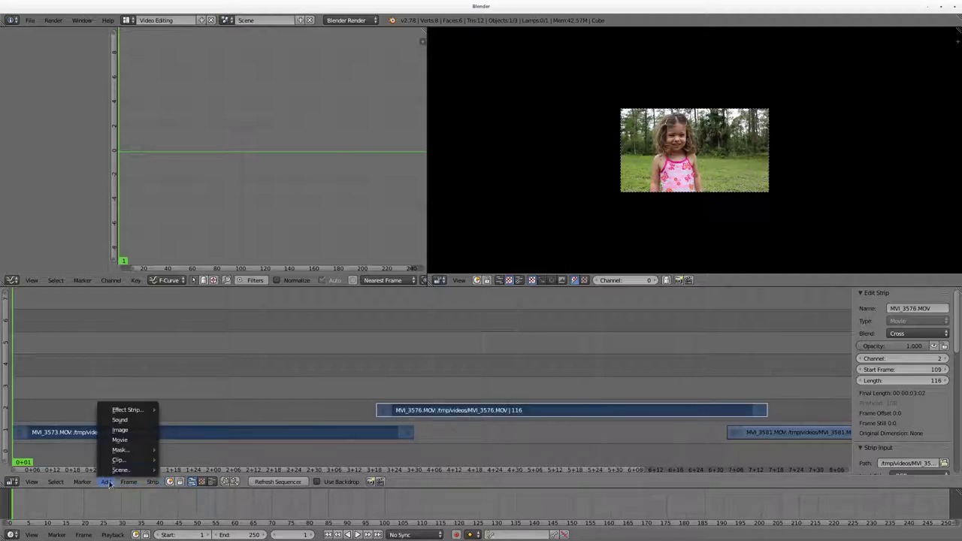
{"action": "mouse_move", "coordinate": [136, 413]}
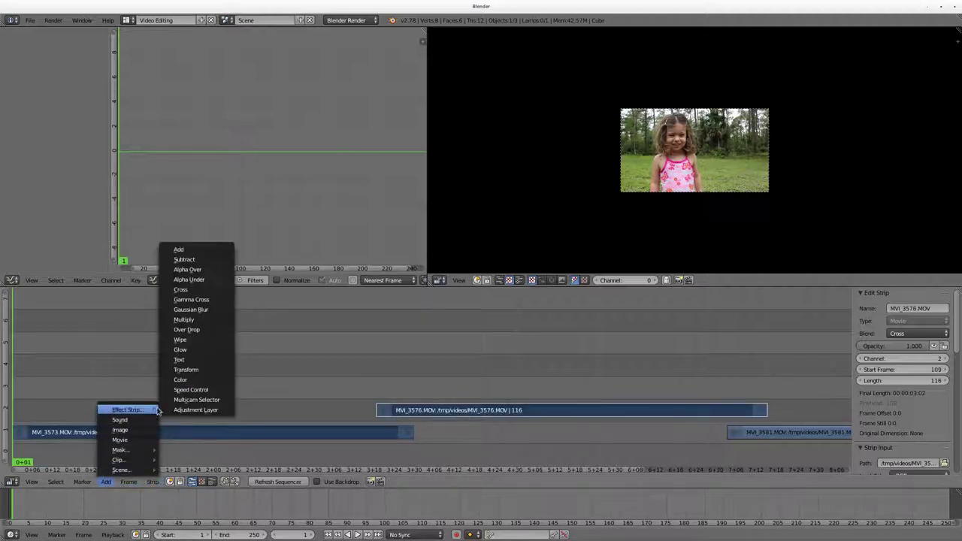
{"action": "left_click", "coordinate": [193, 294]}
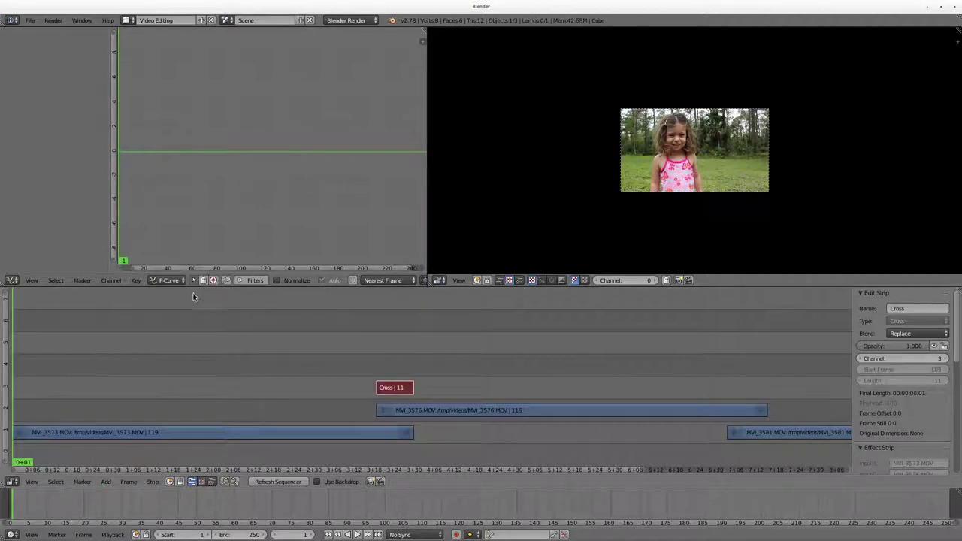
Preview the crossfade from frame 107, playing it forward, backward and forward again
{"action": "left_click", "coordinate": [370, 371]}
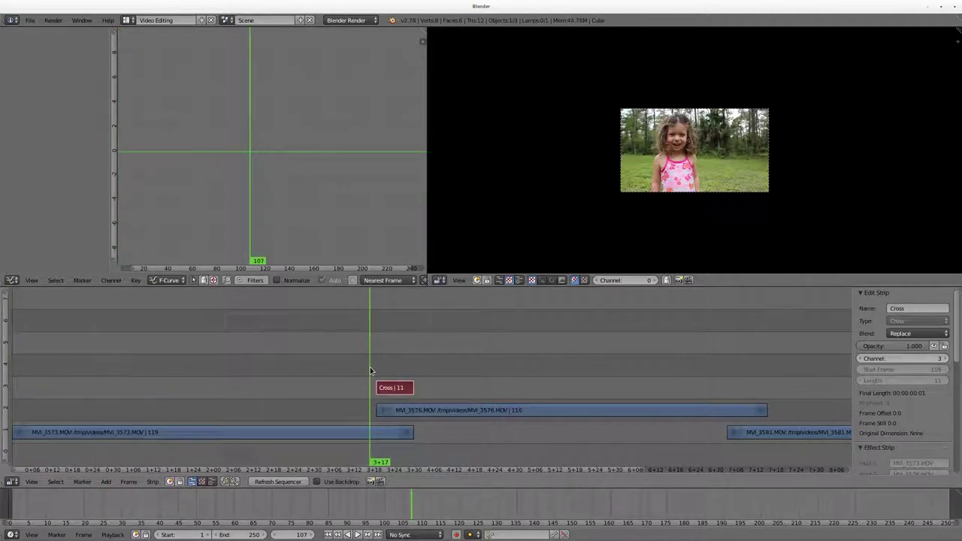
{"action": "key", "text": "alt+a"}
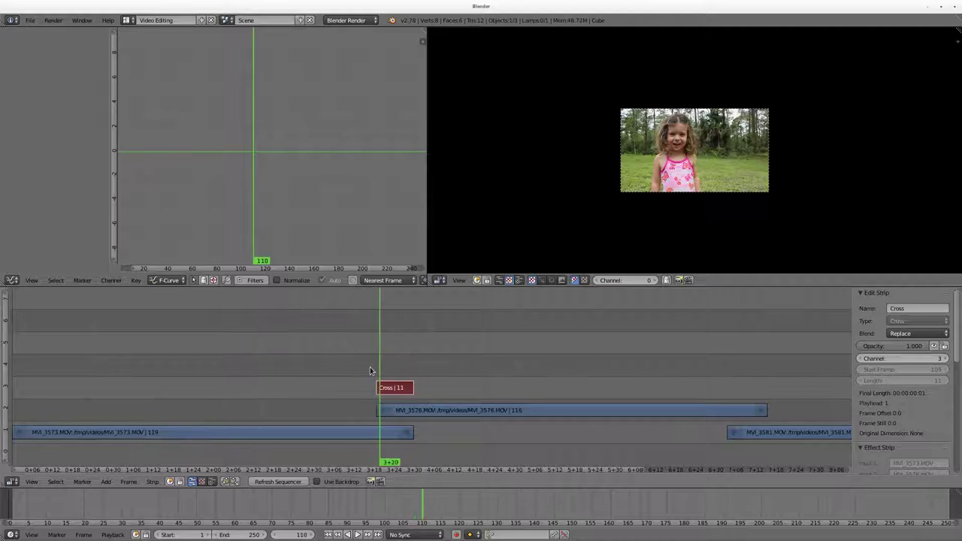
{"action": "key", "text": "shift+alt+a"}
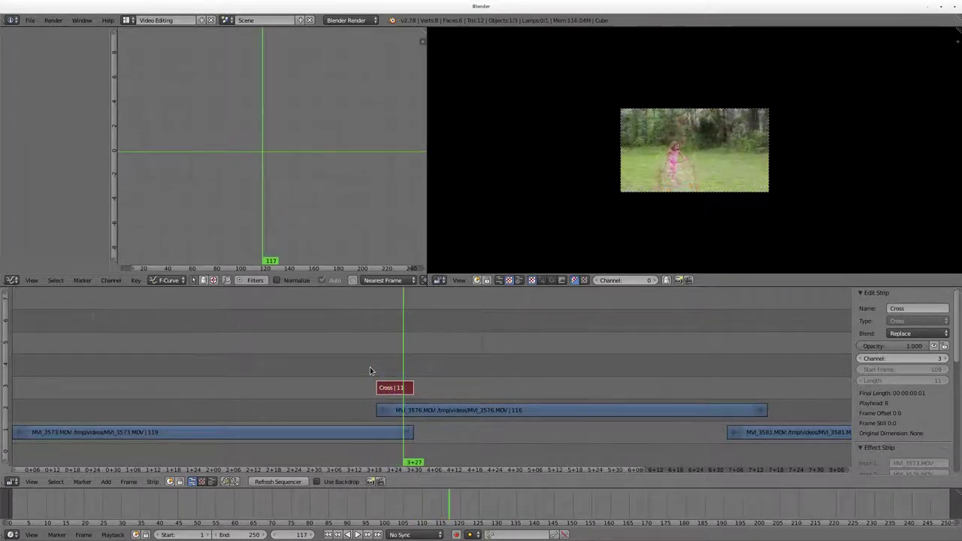
{"action": "key", "text": "alt+a"}
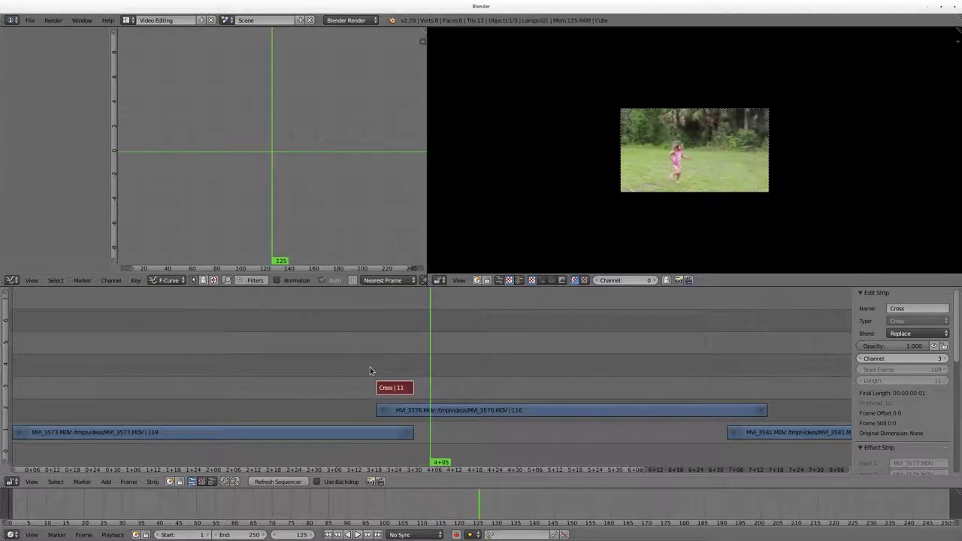
Select MVI_3576 and MVI_3581 and add the Cross.001 effect strip between them
{"action": "right_click", "coordinate": [683, 410]}
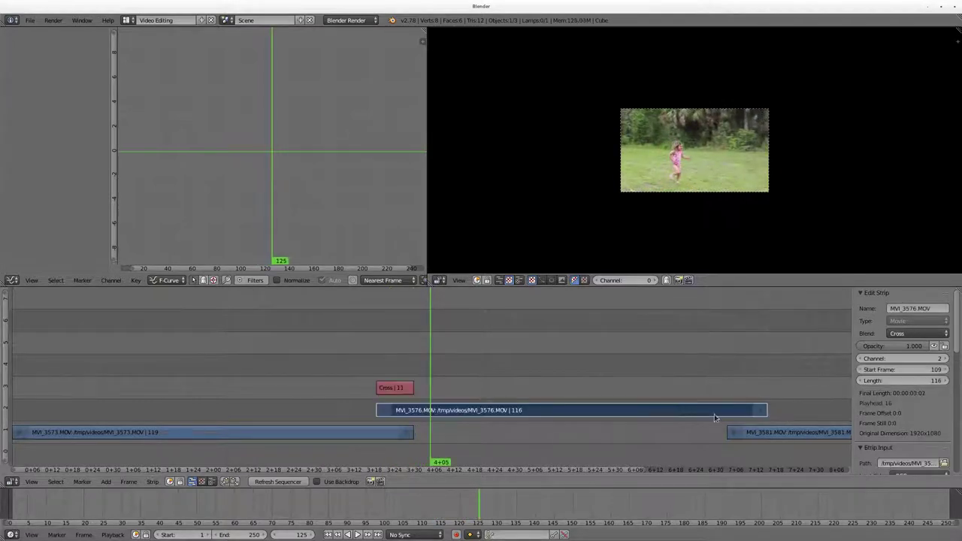
{"action": "right_click", "coordinate": [778, 434]}
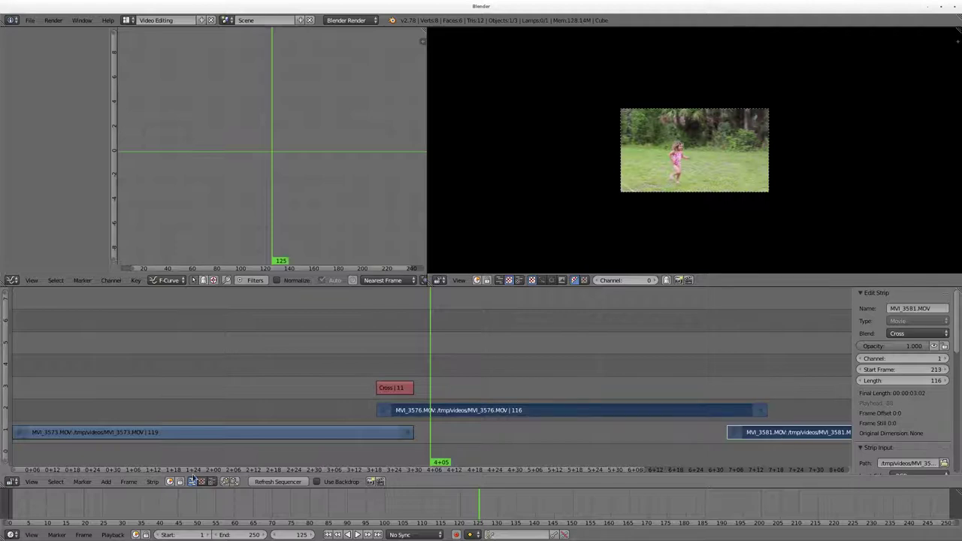
{"action": "left_click", "coordinate": [106, 482]}
{"action": "mouse_move", "coordinate": [134, 411]}
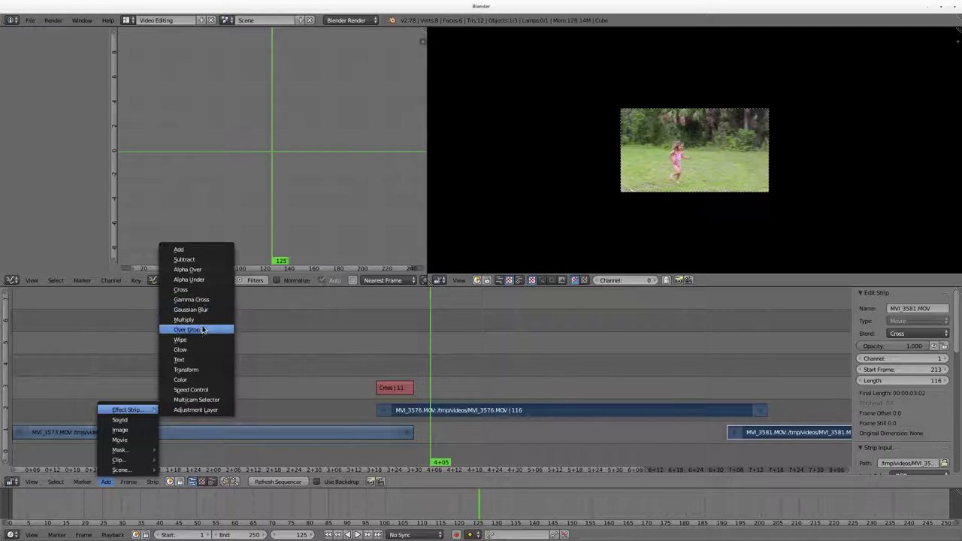
{"action": "left_click", "coordinate": [181, 289]}
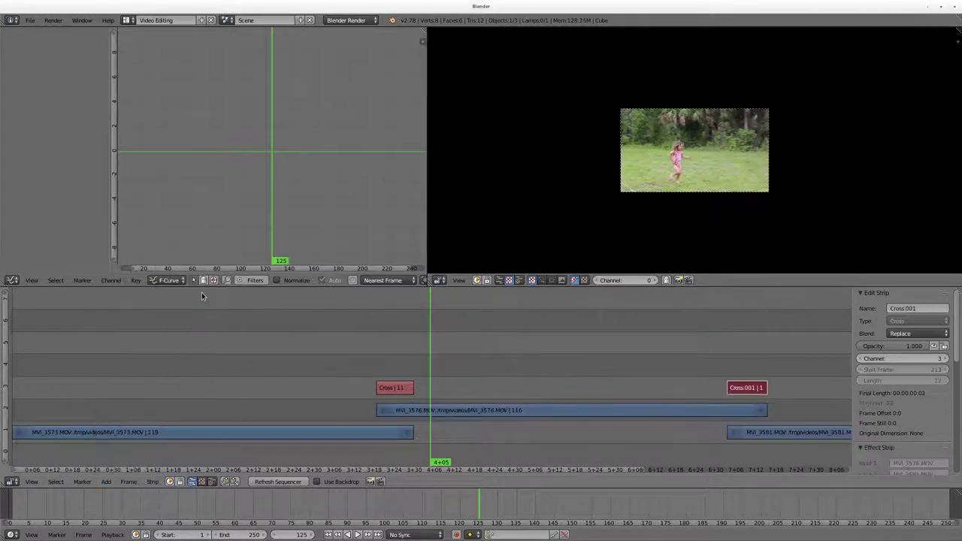
Play the Cross.001 crossfade forward and then backward
{"action": "left_click", "coordinate": [716, 374]}
{"action": "key", "text": "alt+a"}
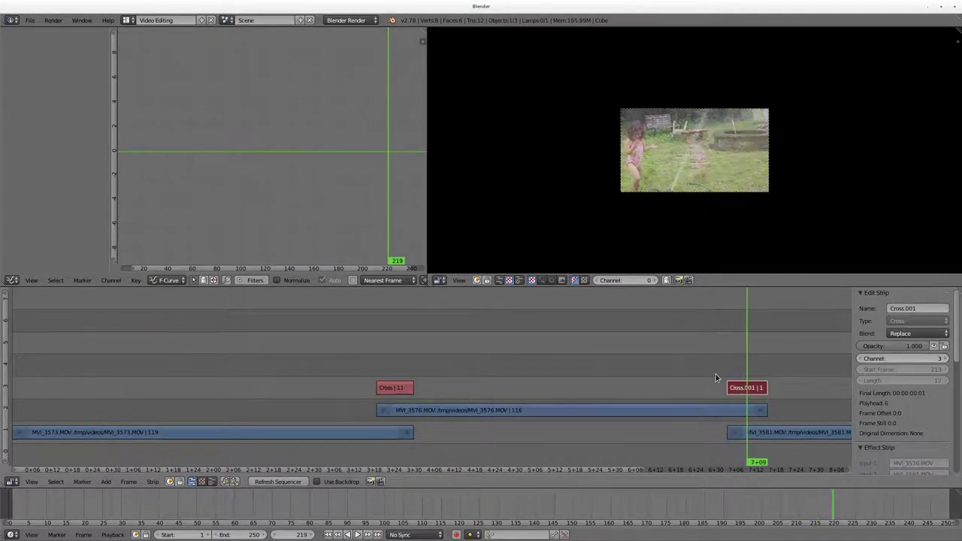
{"action": "key", "text": "shift+alt+a"}
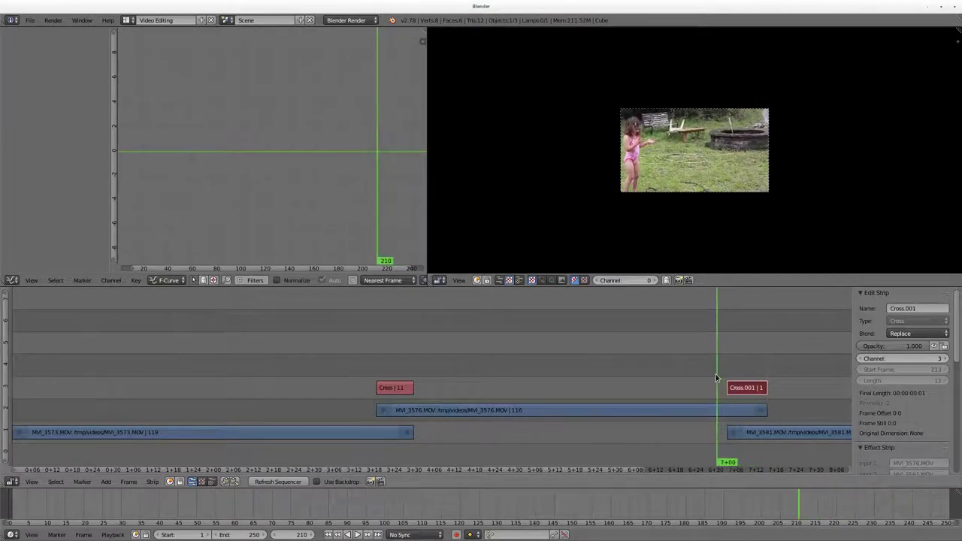
Grab MVI_3581 and place it to start at frame 190
{"action": "right_click", "coordinate": [690, 410]}
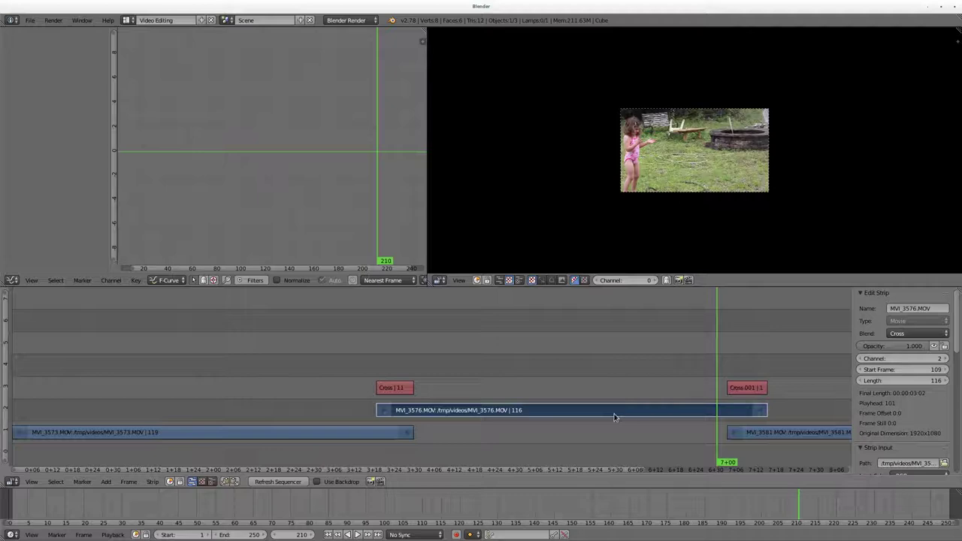
{"action": "right_click", "coordinate": [816, 432]}
{"action": "key", "text": "g"}
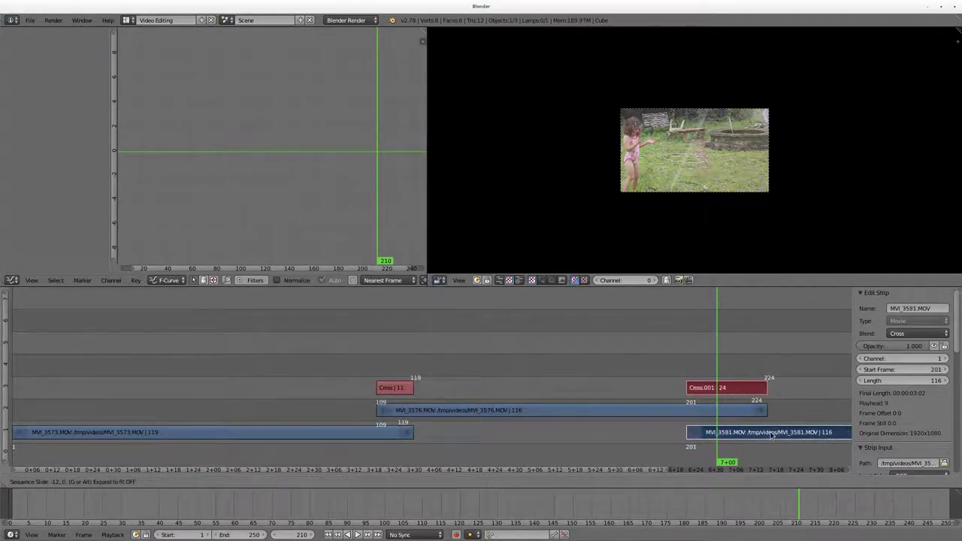
{"action": "left_click", "coordinate": [739, 432]}
Preview the lengthened 35-frame crossfade starting from frame 186
{"action": "left_click", "coordinate": [637, 363]}
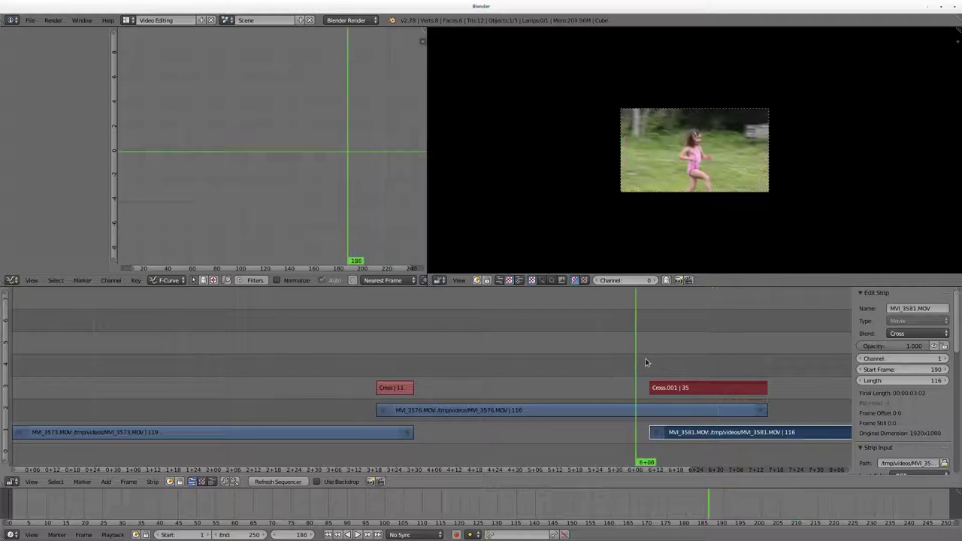
{"action": "key", "text": "alt+a"}
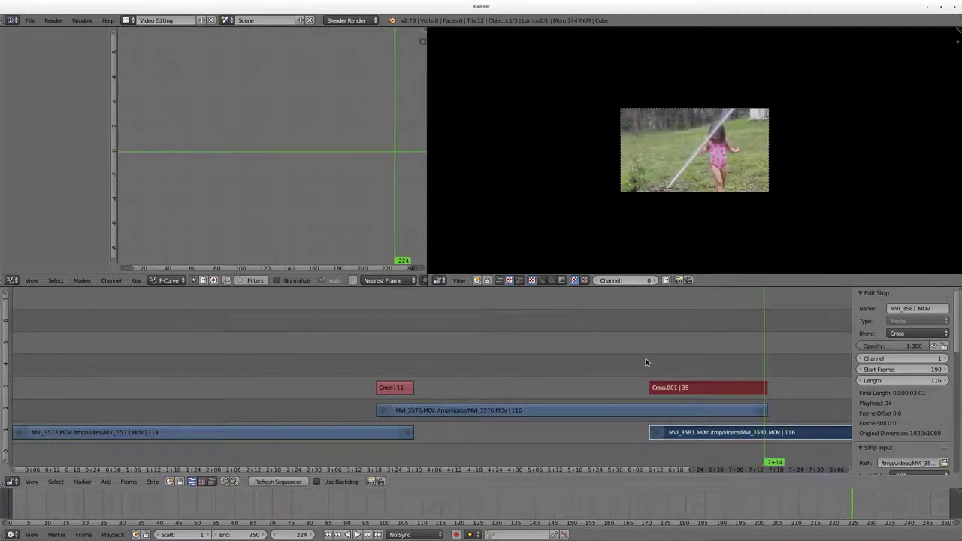
{"action": "key", "text": "Left"}
{"action": "key", "text": "Left"}
{"action": "key", "text": "Left"}
{"action": "key", "text": "Left"}
{"action": "key", "text": "Left"}
{"action": "key", "text": "Left"}
{"action": "key", "text": "Left"}
{"action": "key", "text": "Left"}
{"action": "key", "text": "Left"}
{"action": "key", "text": "Left"}
{"action": "key", "text": "Left"}
{"action": "key", "text": "Left"}
{"action": "key", "text": "Left"}
{"action": "key", "text": "Left"}
{"action": "key", "text": "Left"}
{"action": "key", "text": "Left"}
{"action": "key", "text": "Left"}
{"action": "key", "text": "Left"}
{"action": "key", "text": "Left"}
{"action": "key", "text": "Left"}
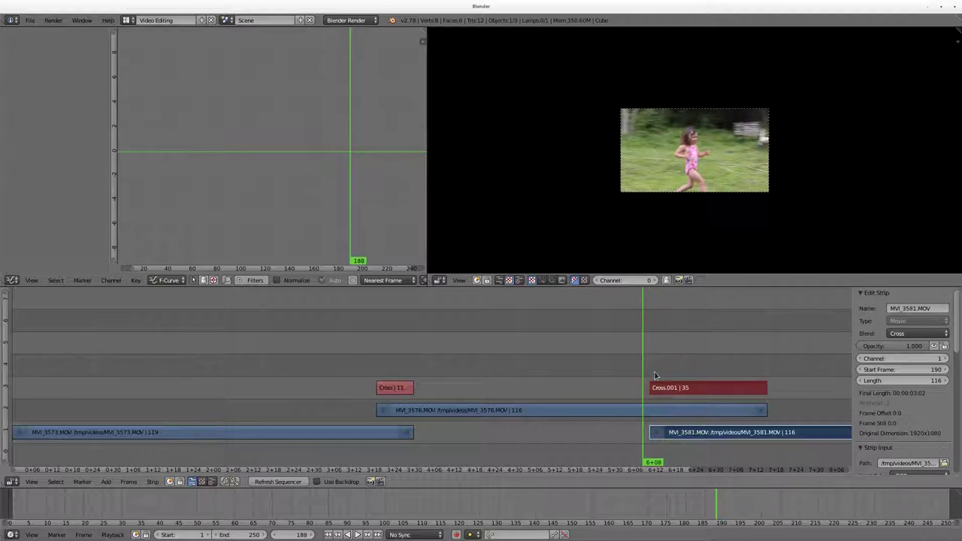
Erase the Cross.001 and Cross strips, then slide MVI_3581 to start at frame 207
{"action": "right_click", "coordinate": [655, 386]}
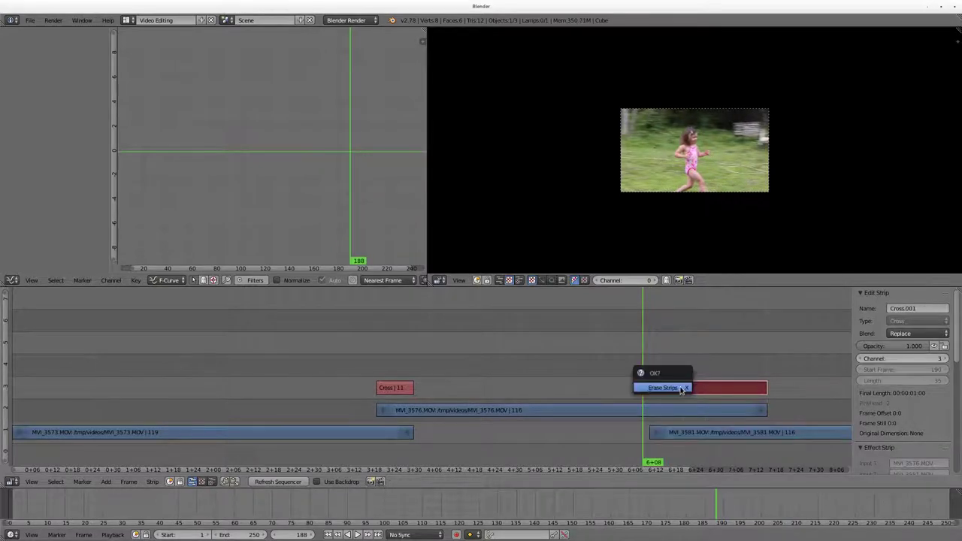
{"action": "key", "text": "x"}
{"action": "left_click", "coordinate": [614, 391]}
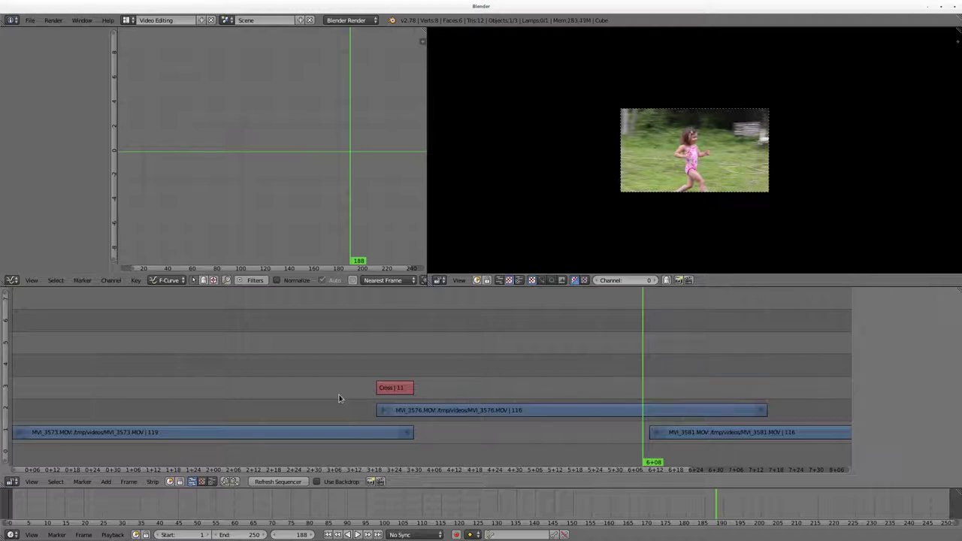
{"action": "right_click", "coordinate": [400, 392]}
{"action": "key", "text": "x"}
{"action": "left_click", "coordinate": [395, 391]}
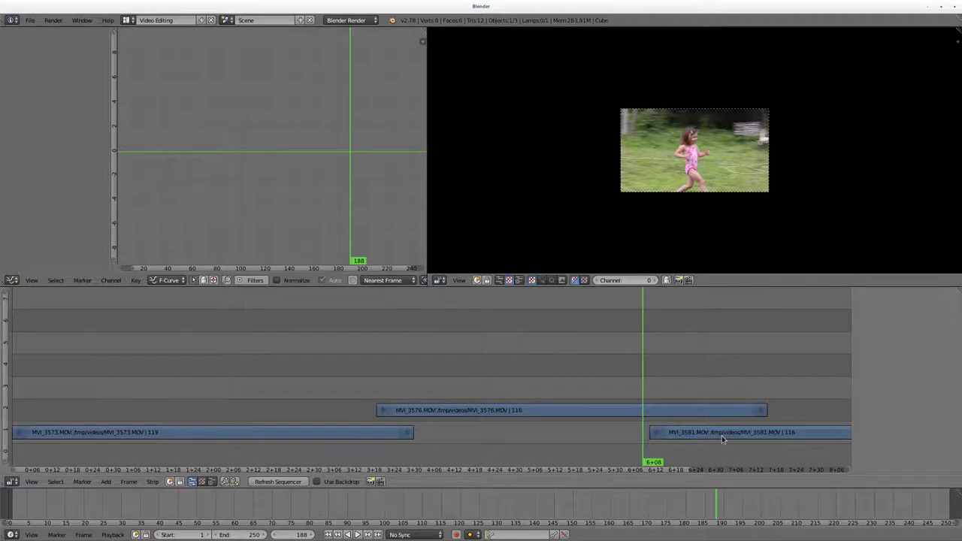
{"action": "right_click", "coordinate": [722, 435]}
{"action": "right_click_drag", "start_coordinate": [721, 436], "coordinate": [779, 435]}
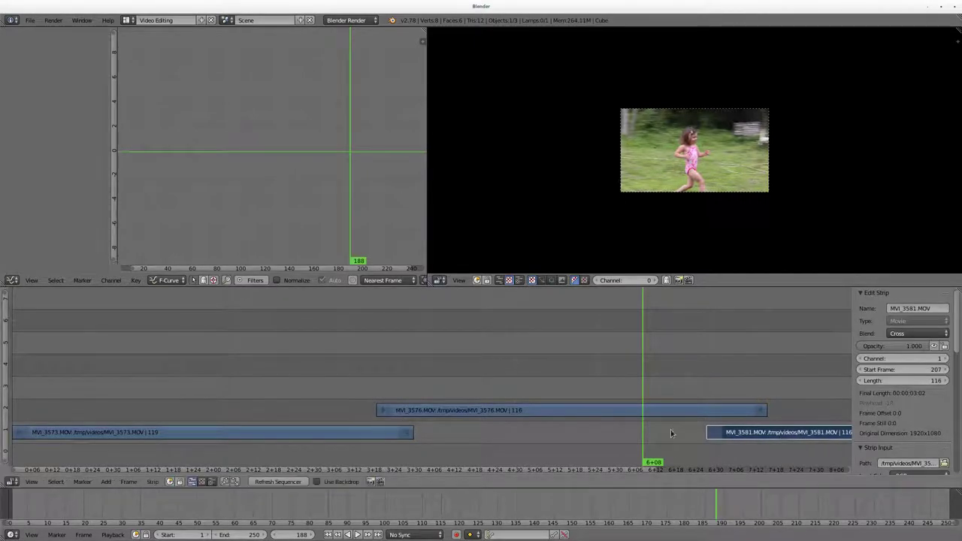
Select MVI_3576 and MVI_3573 and add a new 11-frame Cross strip at frame 109
{"action": "right_click", "coordinate": [437, 411]}
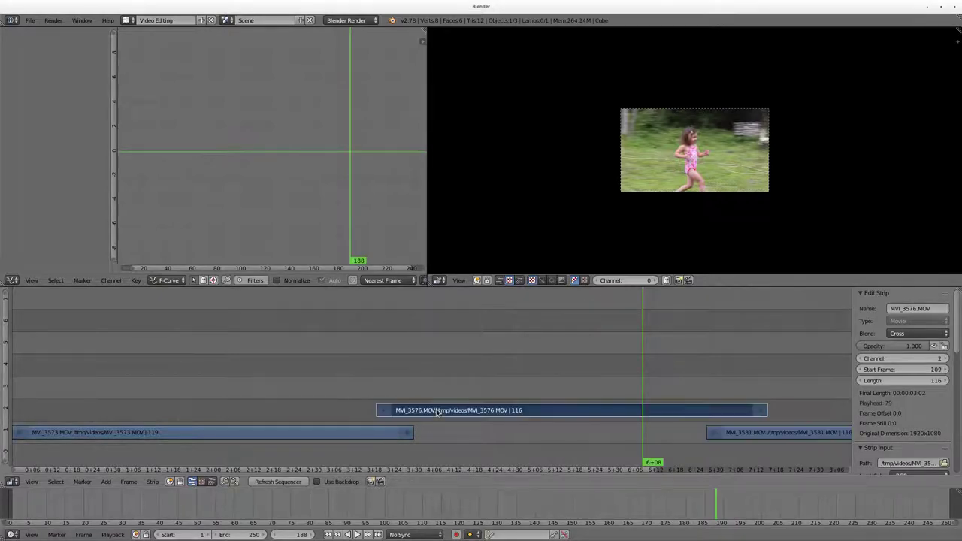
{"action": "right_click", "coordinate": [336, 431]}
{"action": "left_click", "coordinate": [105, 485]}
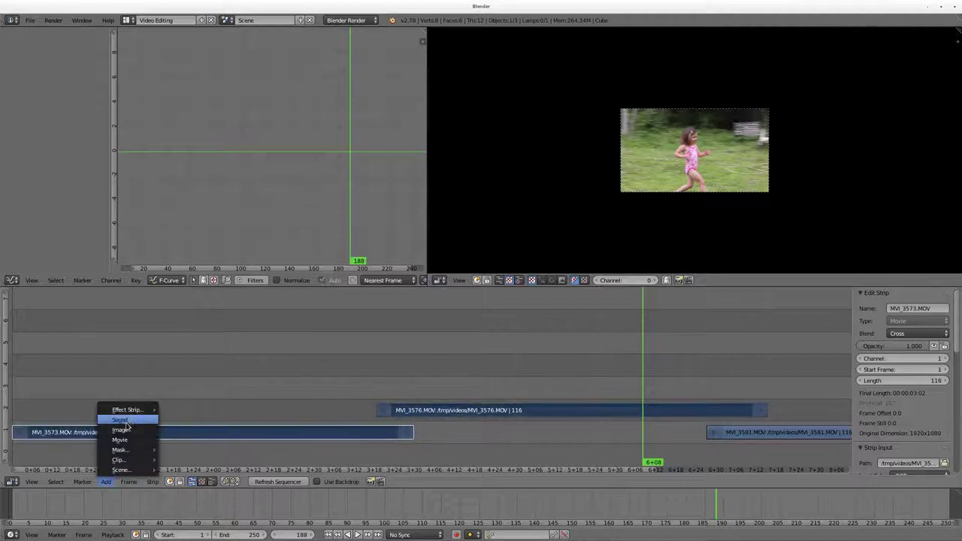
{"action": "mouse_move", "coordinate": [132, 409]}
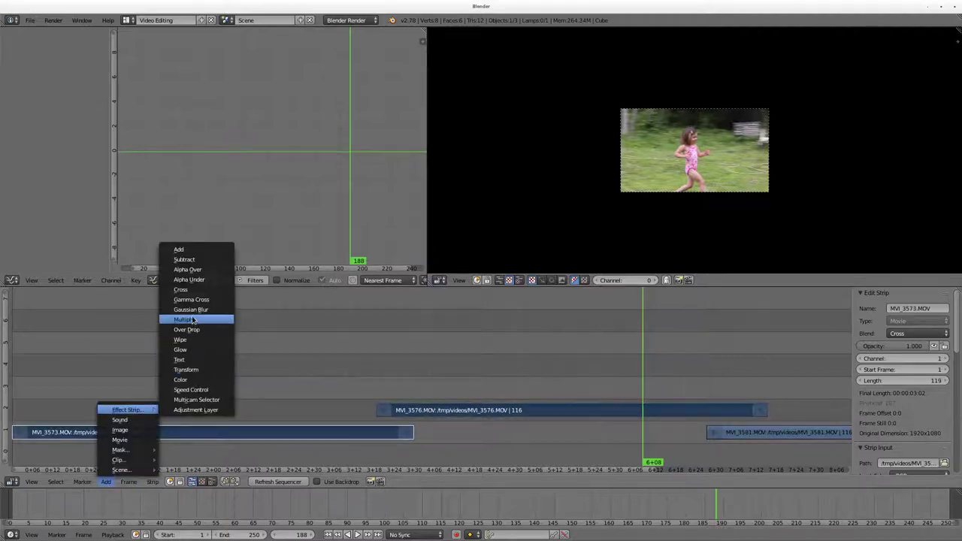
{"action": "left_click", "coordinate": [194, 290]}
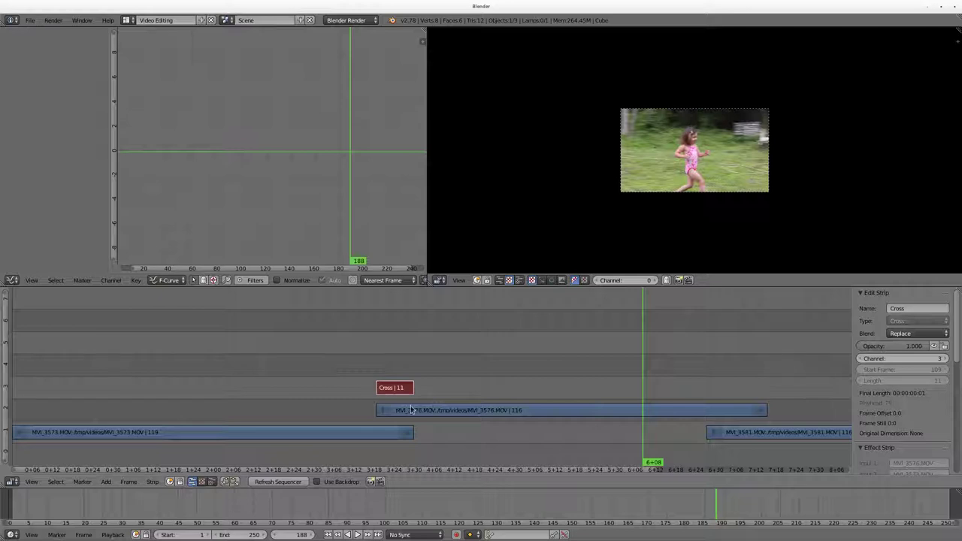
{"action": "right_click", "coordinate": [466, 411]}
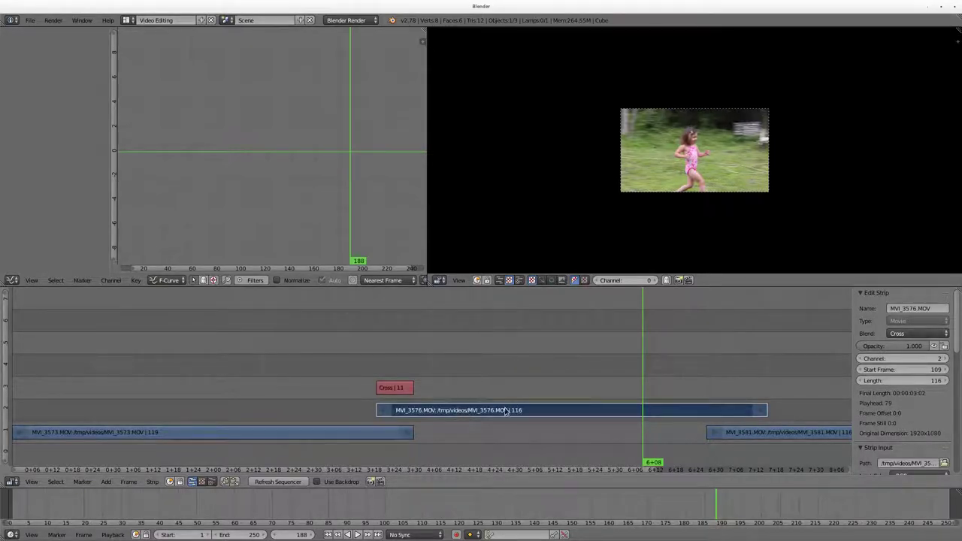
Jump to frame 105 and adjust the preview zoom
{"action": "left_click", "coordinate": [364, 393]}
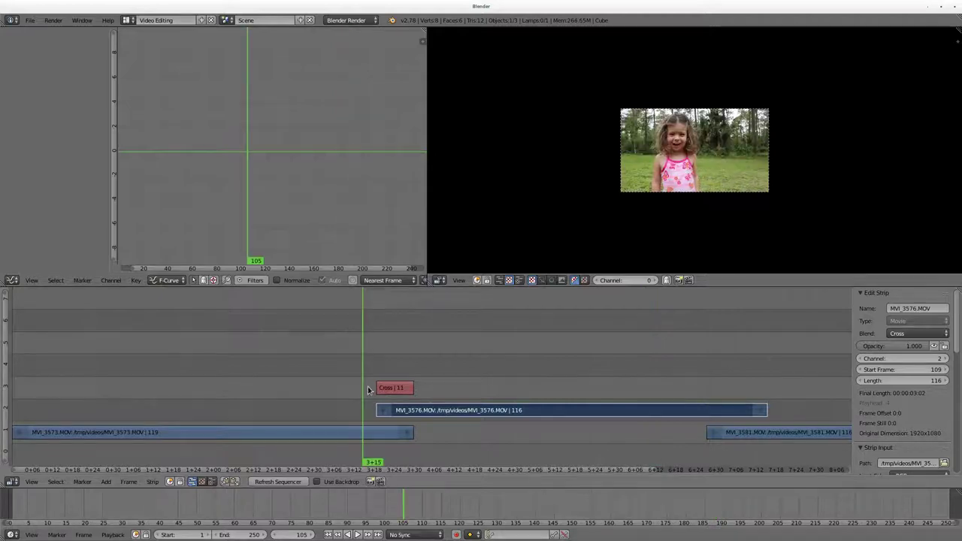
{"action": "scroll", "coordinate": [675, 215], "scroll_direction": "up", "scroll_amount": 4}
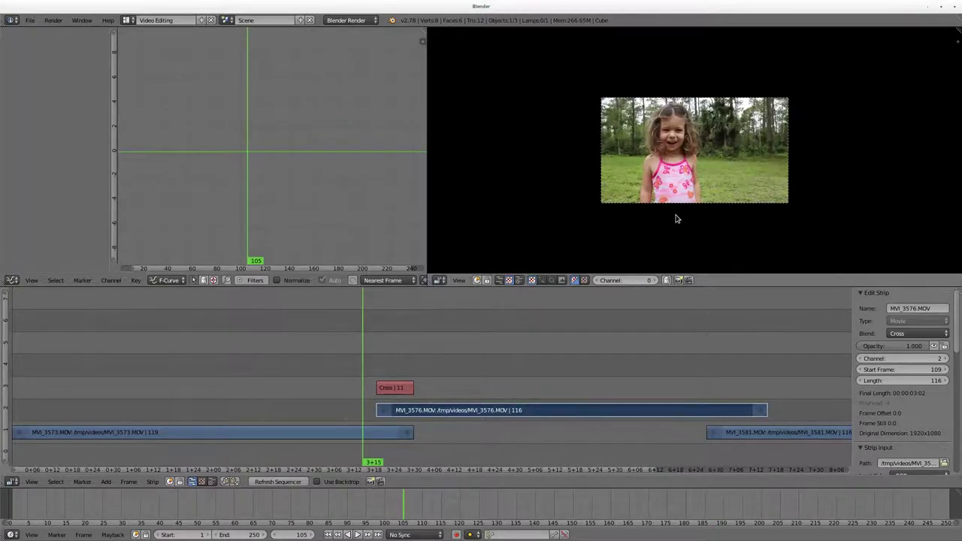
{"action": "scroll", "coordinate": [677, 218], "scroll_direction": "down", "scroll_amount": 2}
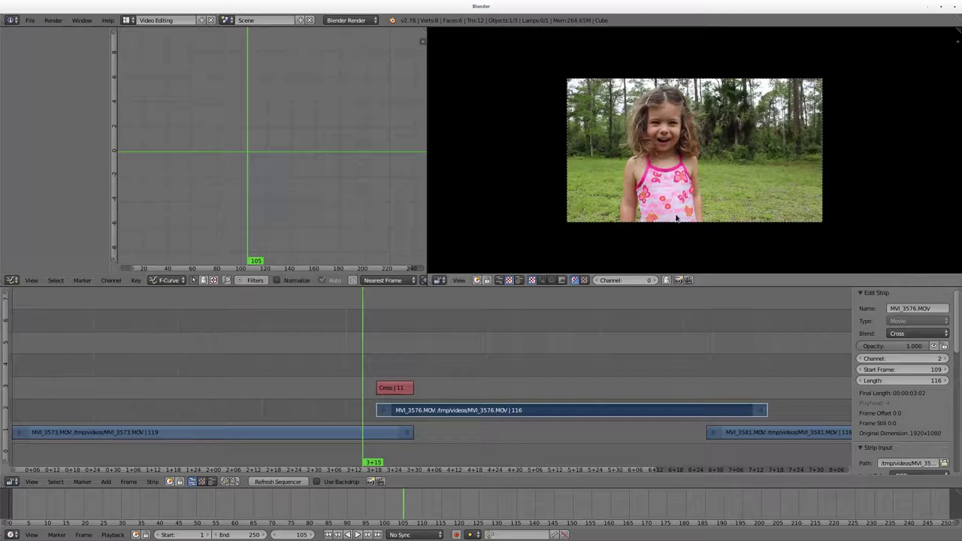
{"action": "scroll", "coordinate": [677, 218], "scroll_direction": "up", "scroll_amount": 3}
{"action": "scroll", "coordinate": [677, 218], "scroll_direction": "down", "scroll_amount": 1}
{"action": "scroll", "coordinate": [676, 218], "scroll_direction": "down", "scroll_amount": 1}
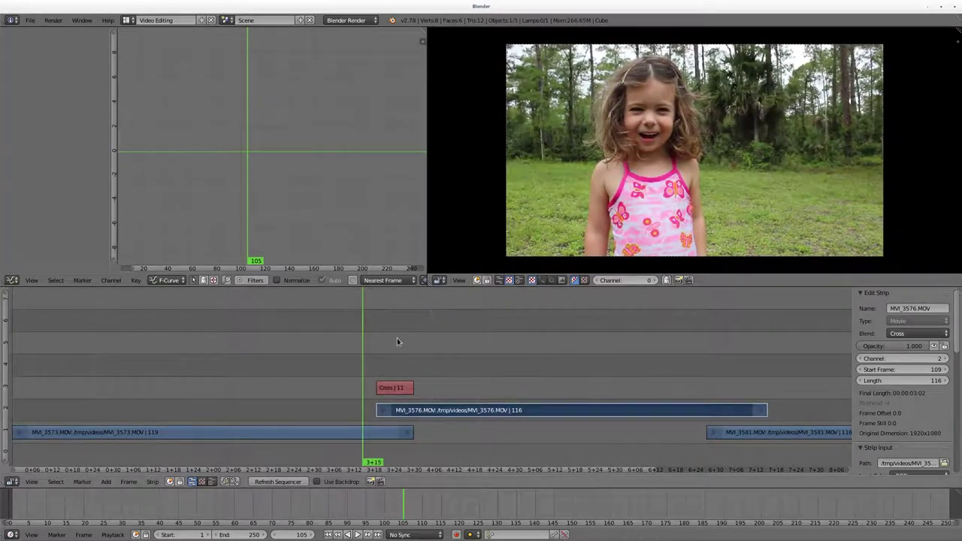
Step frame by frame to frame 109, then play the cross-fade through to frame 122
{"action": "key", "text": "Right"}
{"action": "key", "text": "Right"}
{"action": "key", "text": "Left"}
{"action": "key", "text": "Right"}
{"action": "key", "text": "Right"}
{"action": "key", "text": "Left"}
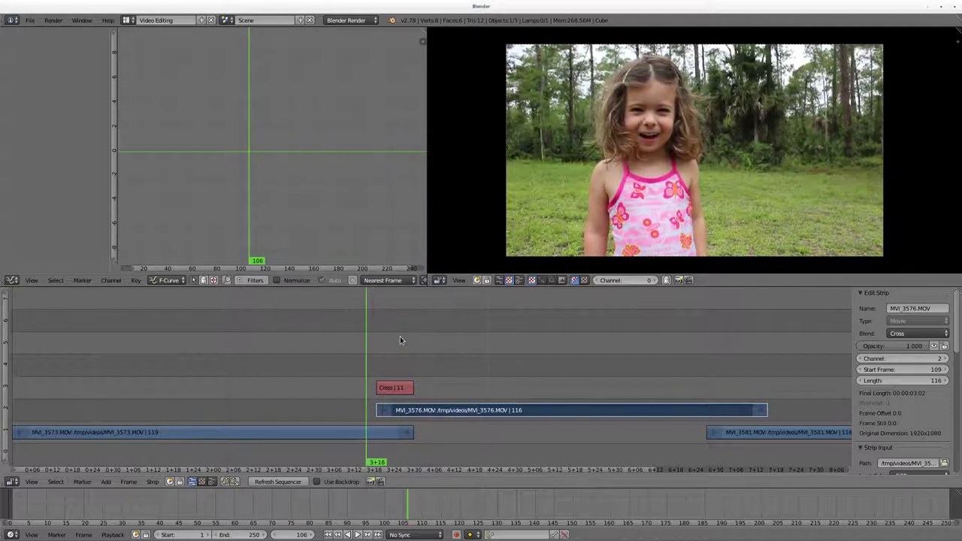
{"action": "key", "text": "Right"}
{"action": "key", "text": "Left"}
{"action": "key", "text": "Left"}
{"action": "key", "text": "Right"}
{"action": "key", "text": "Right"}
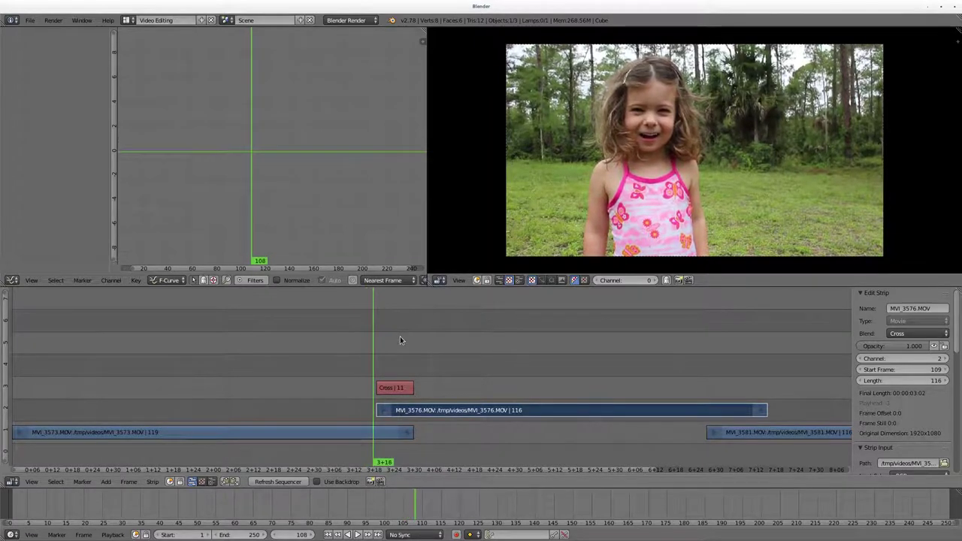
{"action": "key", "text": "Right"}
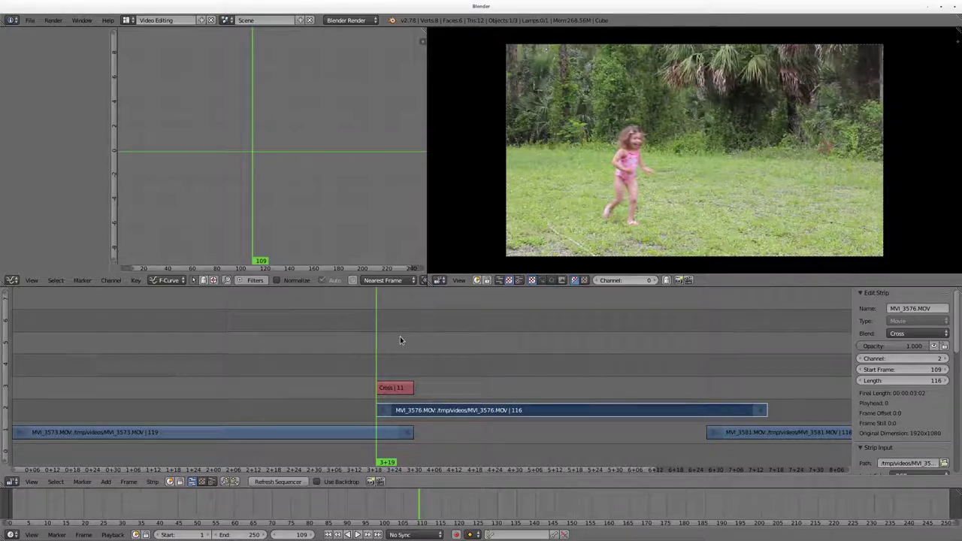
{"action": "key", "text": "alt+a"}
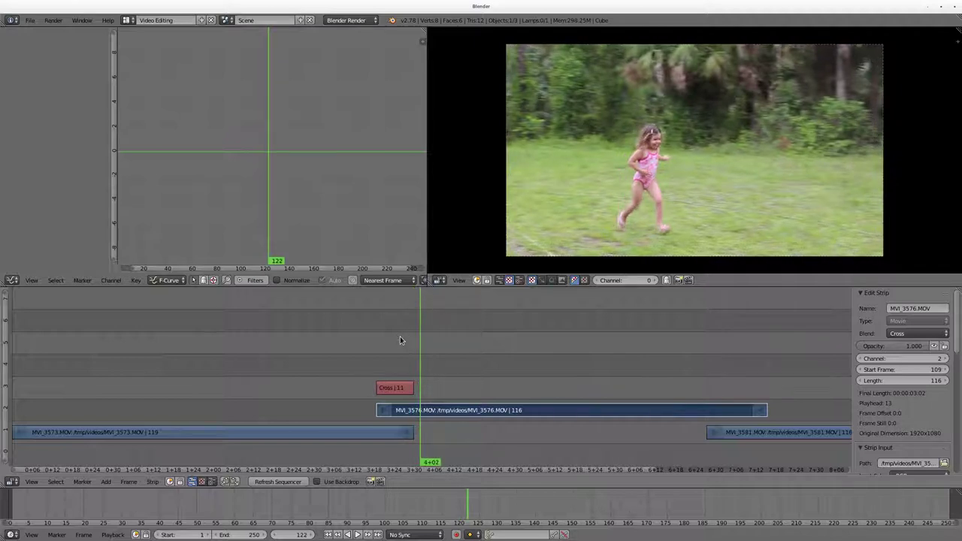
Erase the existing Cross transition strip
{"action": "right_click", "coordinate": [391, 392]}
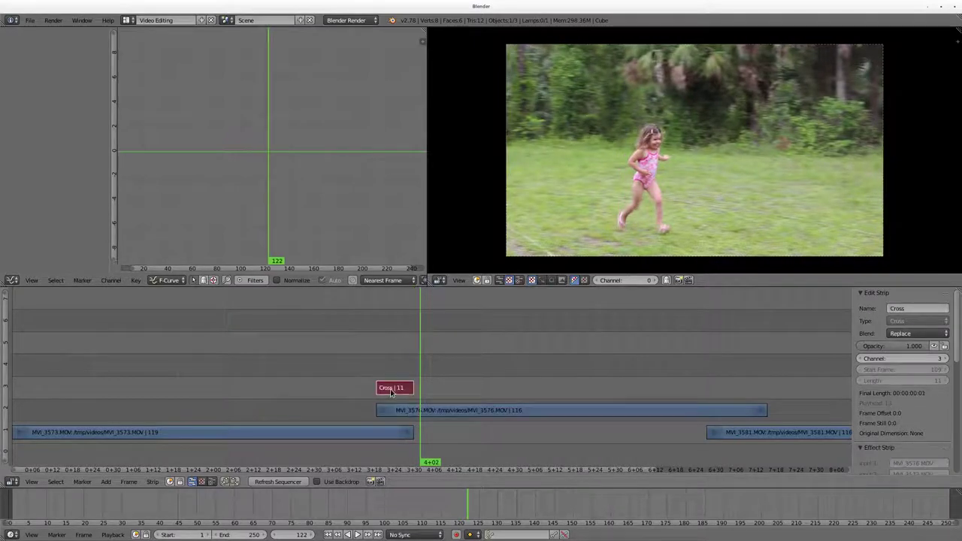
{"action": "key", "text": "x"}
{"action": "left_click", "coordinate": [389, 392]}
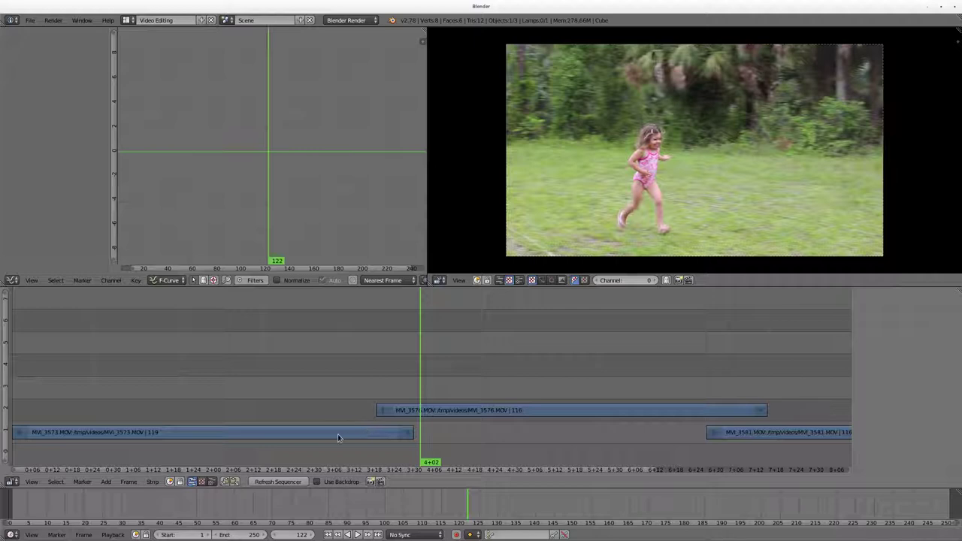
Select MVI_3573 and MVI_3576 and add a fresh 11-frame Cross strip on channel 3
{"action": "right_click", "coordinate": [486, 412]}
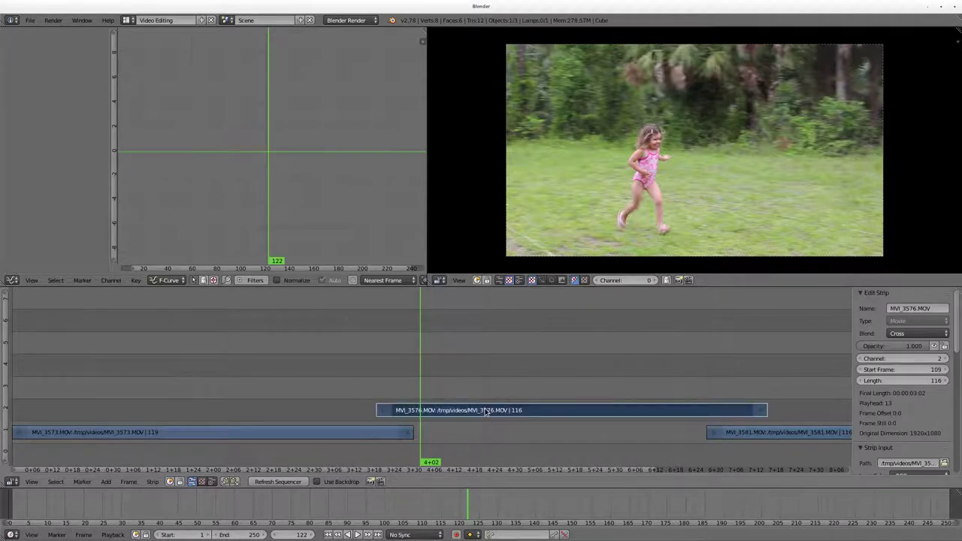
{"action": "right_click", "coordinate": [318, 436]}
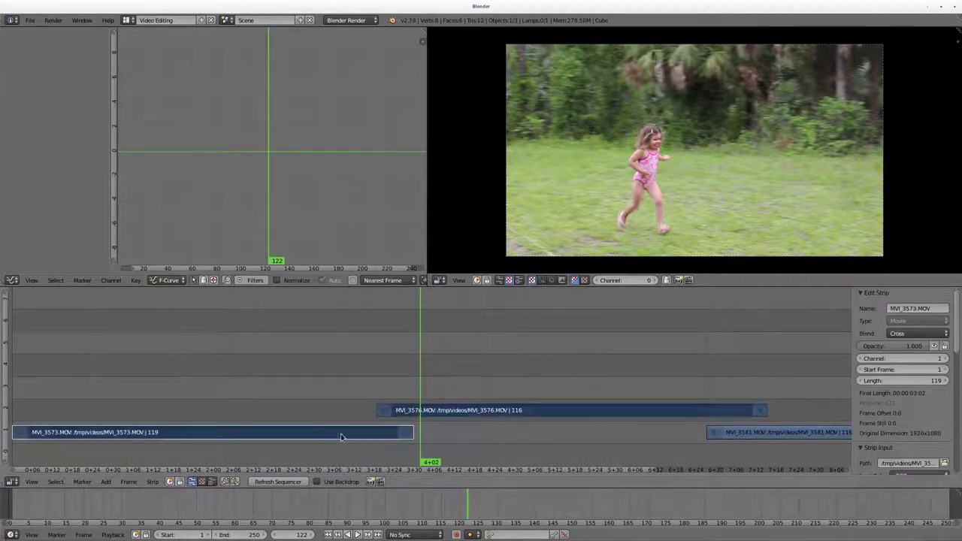
{"action": "right_click", "coordinate": [494, 410], "text": "shift"}
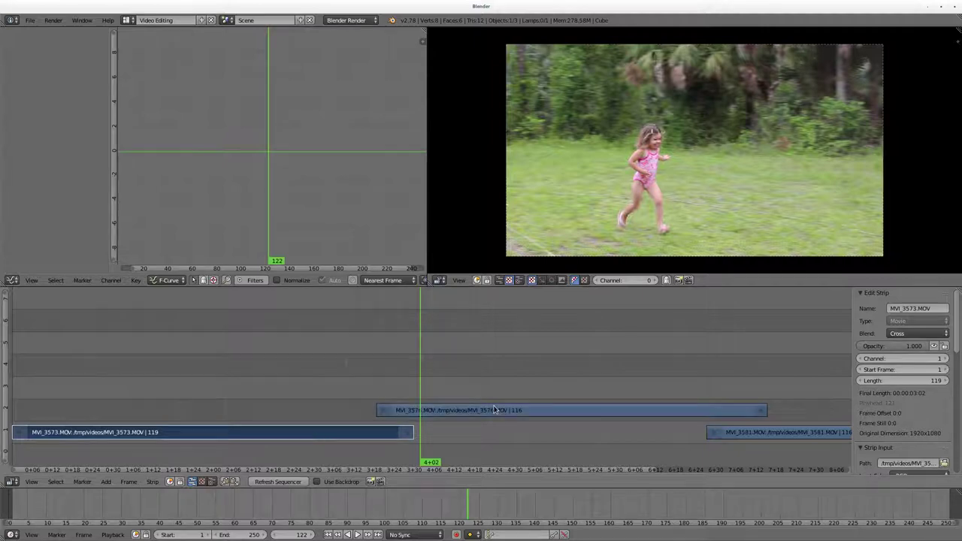
{"action": "right_click", "coordinate": [495, 409]}
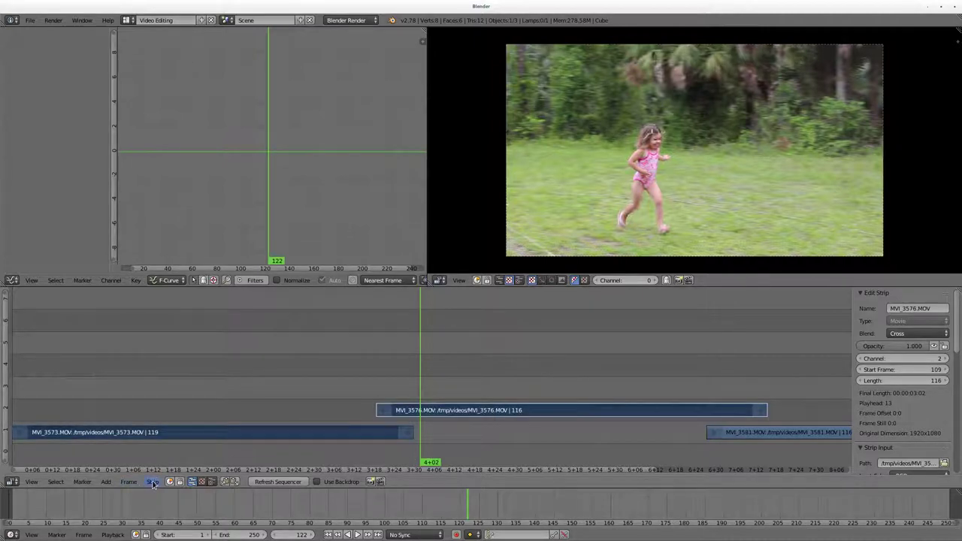
{"action": "left_click", "coordinate": [106, 482]}
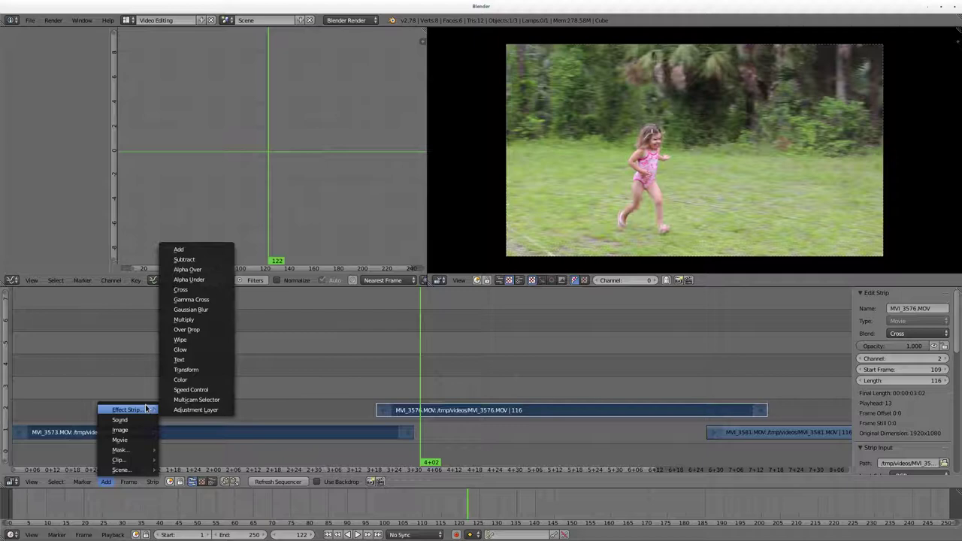
{"action": "mouse_move", "coordinate": [126, 410]}
{"action": "left_click", "coordinate": [181, 291]}
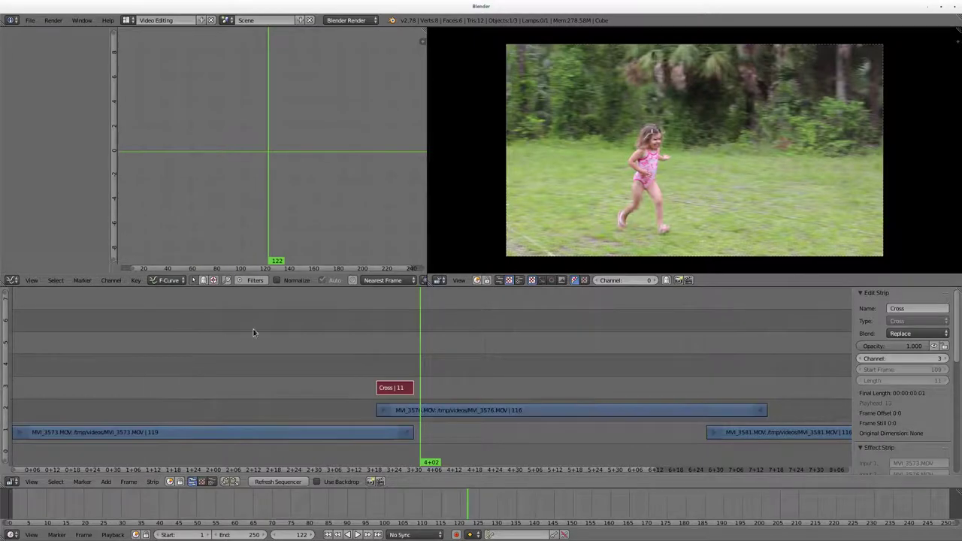
{"action": "left_click", "coordinate": [374, 363]}
Play back the transition, then add a black 25-frame Color strip at frame 1 on channel 2
{"action": "key", "text": "alt+a"}
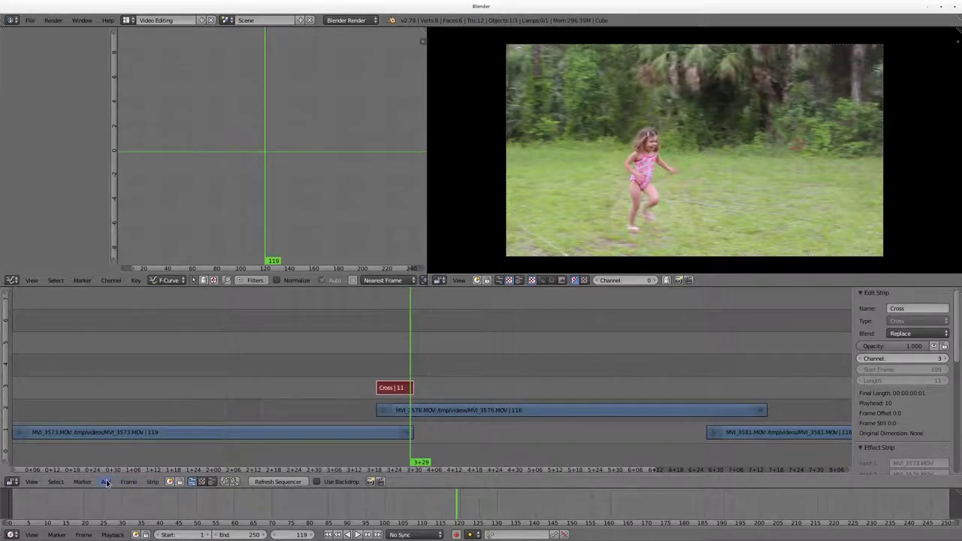
{"action": "key", "text": "shift+Left"}
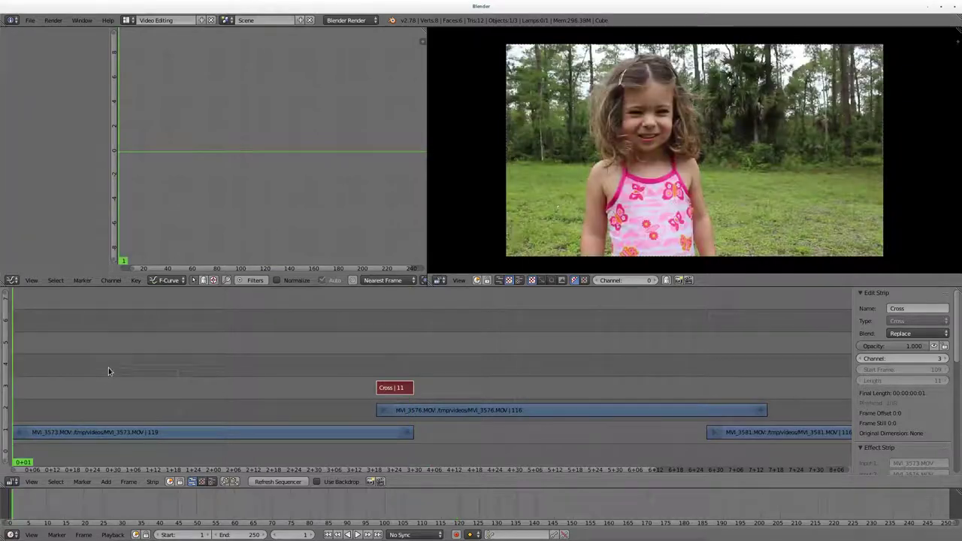
{"action": "left_click", "coordinate": [106, 482]}
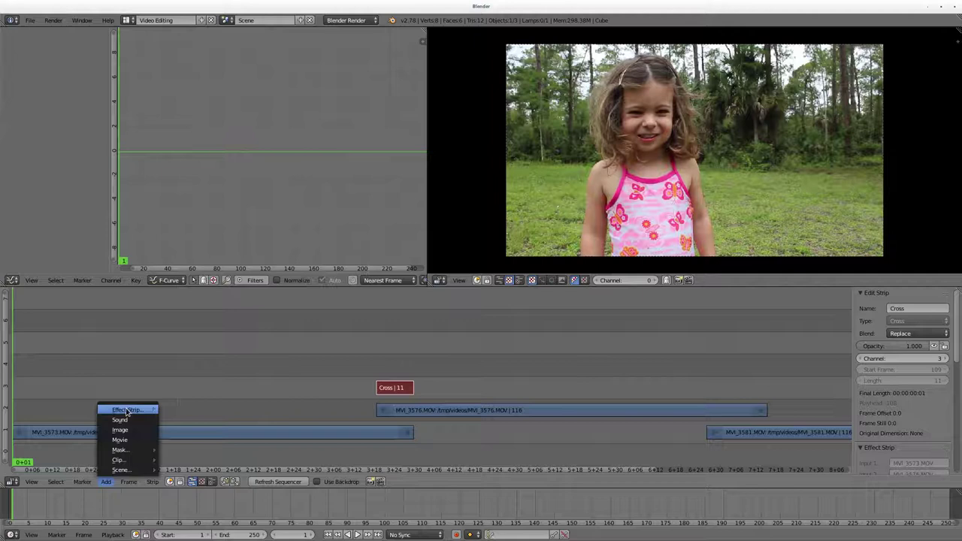
{"action": "mouse_move", "coordinate": [128, 410]}
{"action": "left_click", "coordinate": [215, 380]}
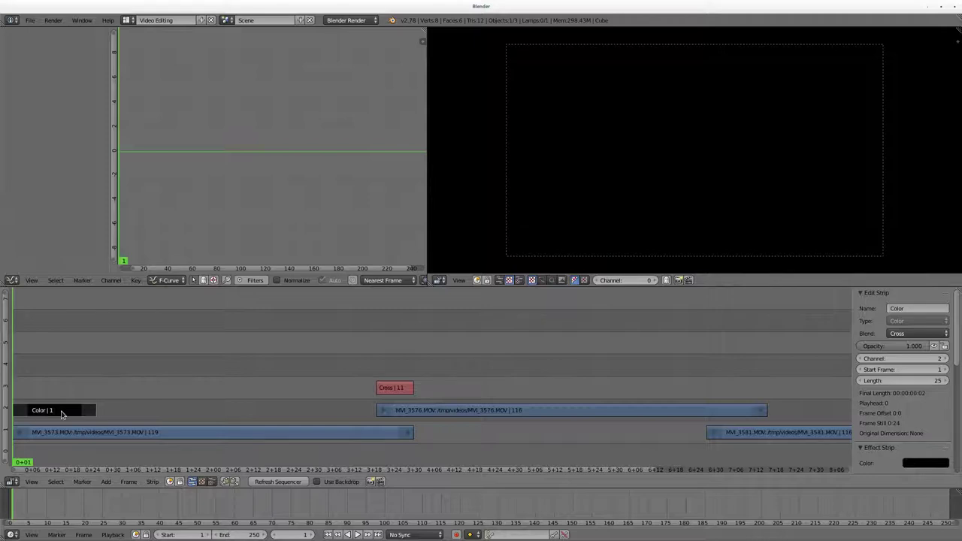
{"action": "key", "text": "alt+a"}
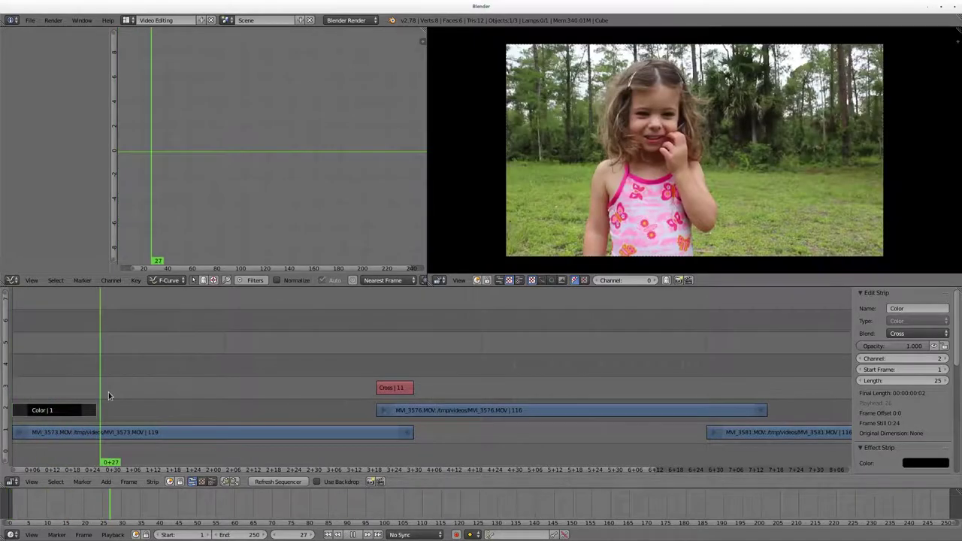
{"action": "left_click_drag", "start_coordinate": [108, 392], "coordinate": [43, 390]}
{"action": "key", "text": "alt+a"}
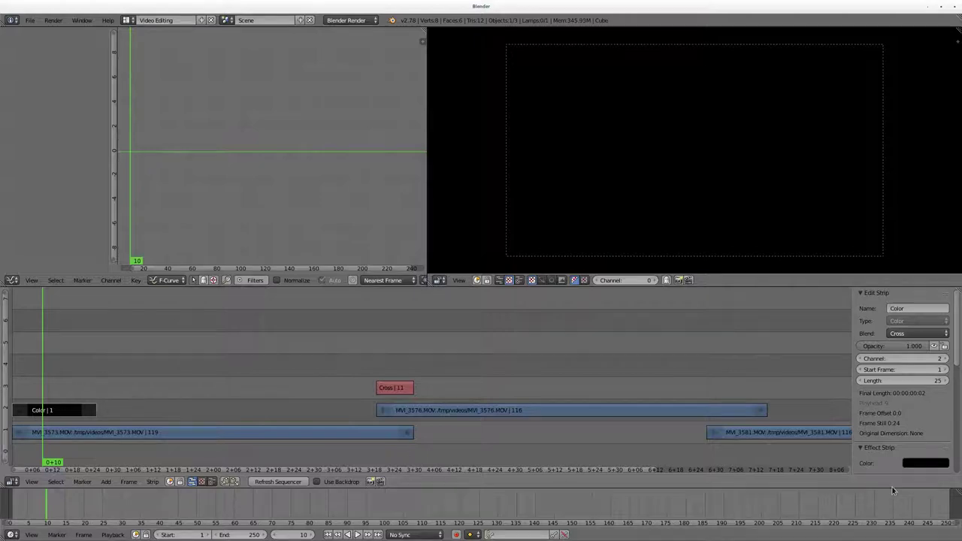
{"action": "left_click", "coordinate": [919, 464]}
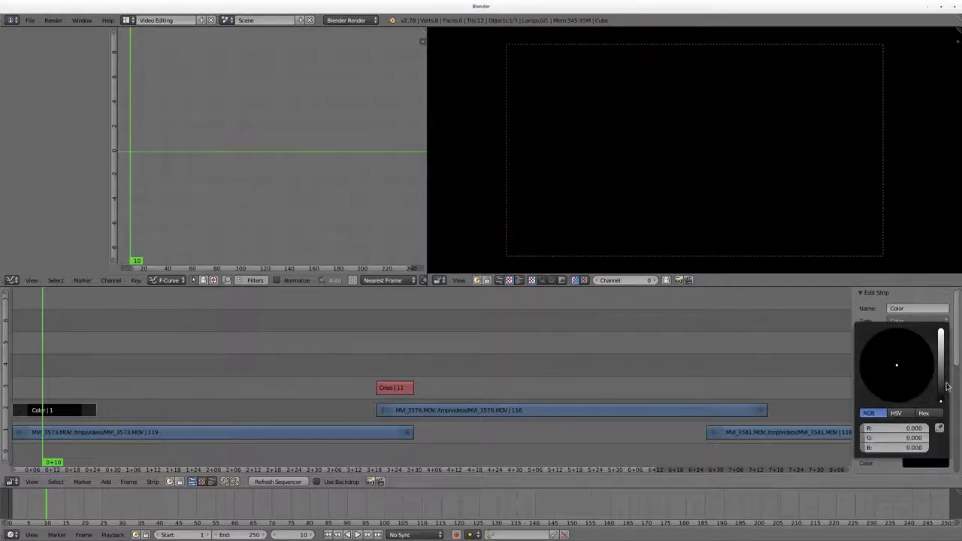
{"action": "mouse_move", "coordinate": [946, 391]}
{"action": "left_mouse_down"}
{"action": "mouse_move", "coordinate": [933, 336]}
{"action": "mouse_move", "coordinate": [896, 397]}
{"action": "mouse_move", "coordinate": [923, 350]}
{"action": "mouse_move", "coordinate": [906, 385]}
{"action": "mouse_move", "coordinate": [893, 367]}
{"action": "left_mouse_up"}
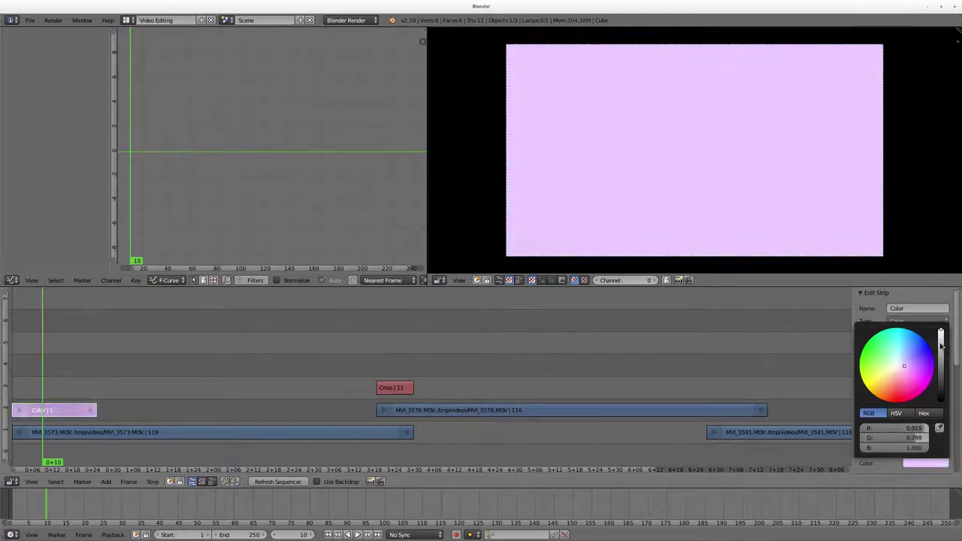
{"action": "left_click_drag", "start_coordinate": [941, 336], "coordinate": [941, 398]}
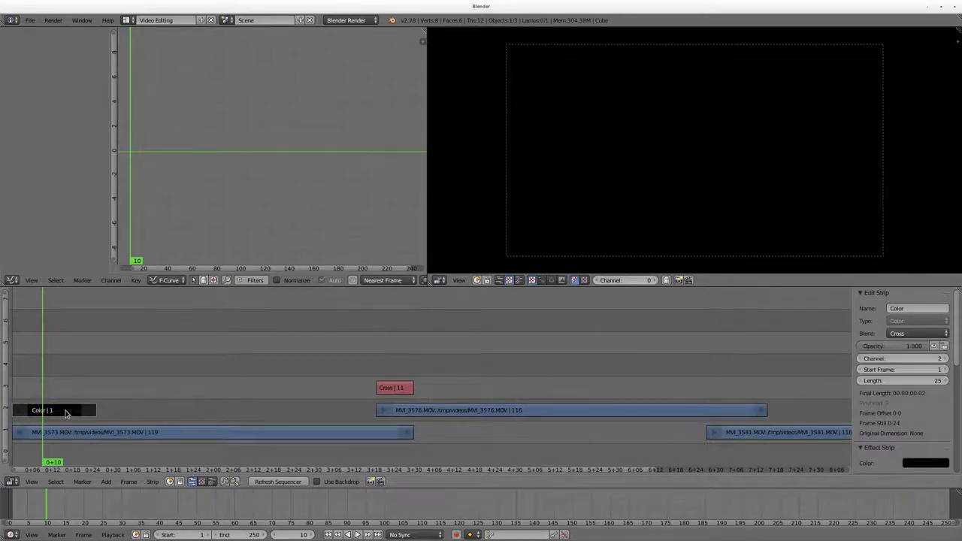
Add a 25-frame Cross effect from the Color strip into MVI_3573
{"action": "right_click", "coordinate": [103, 433]}
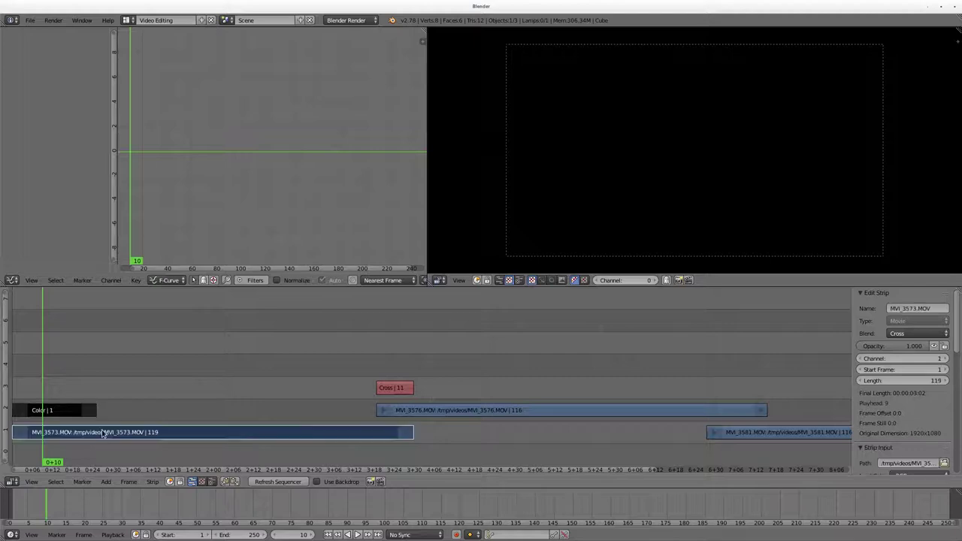
{"action": "left_click", "coordinate": [105, 483]}
{"action": "mouse_move", "coordinate": [120, 409]}
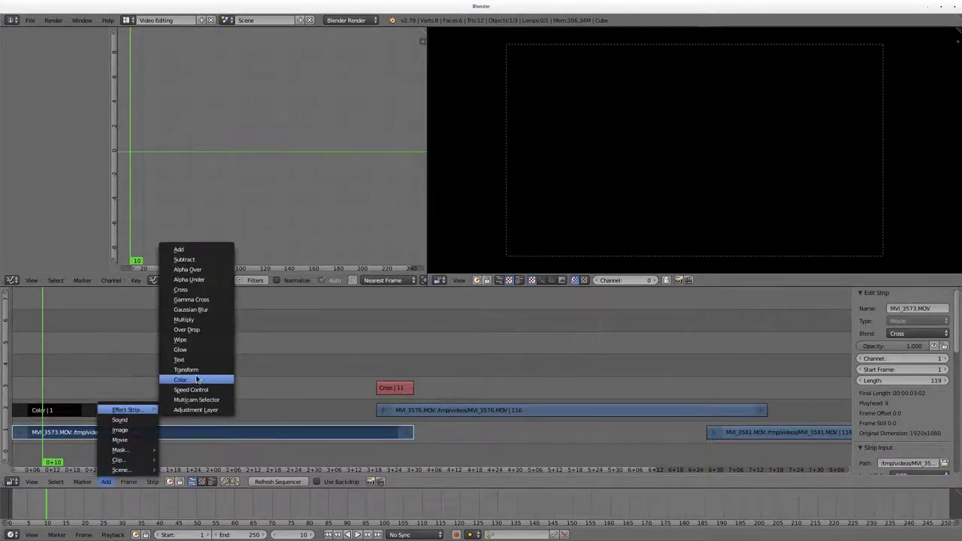
{"action": "left_click", "coordinate": [198, 294]}
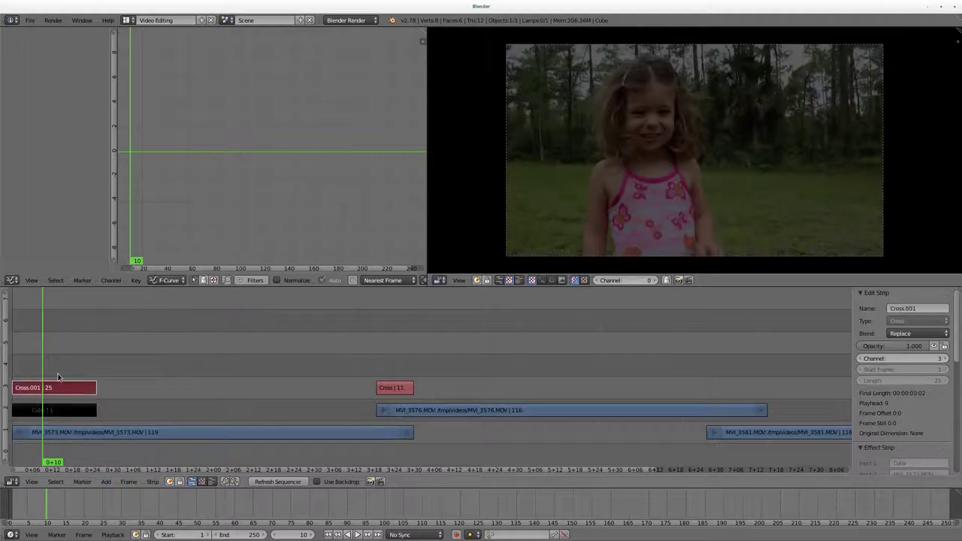
Play the fade-in from the start and scrub back to frame 8 to check it
{"action": "key", "text": "shift+Left"}
{"action": "key", "text": "alt+a"}
{"action": "left_click_drag", "start_coordinate": [108, 358], "coordinate": [148, 368]}
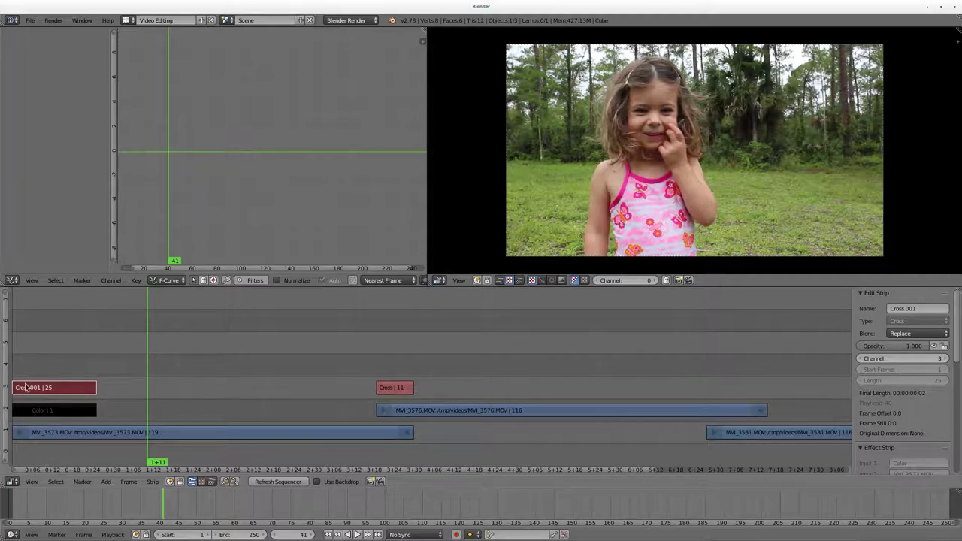
Change the Color strip's colour from black to white, then scrub through the white fade-in
{"action": "right_click", "coordinate": [53, 414]}
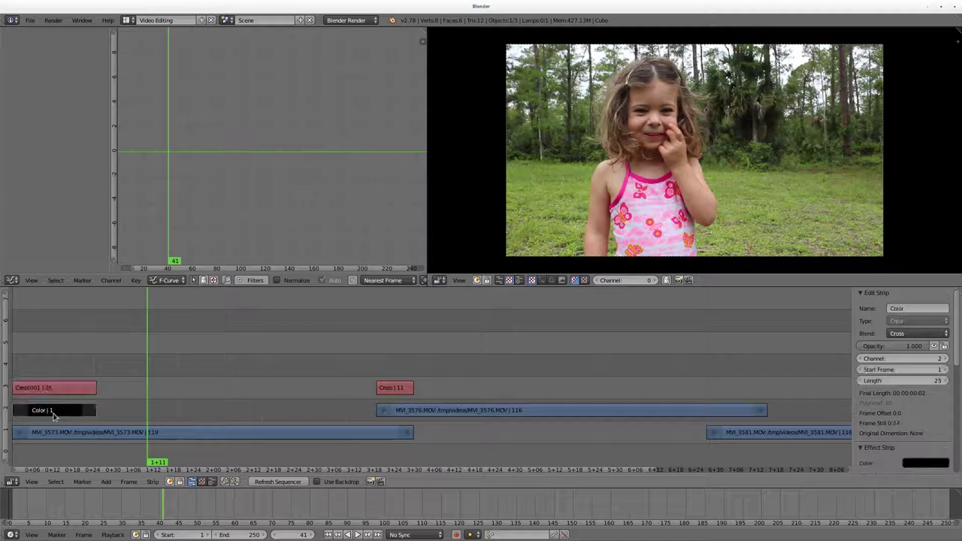
{"action": "left_click", "coordinate": [930, 467]}
{"action": "left_click_drag", "start_coordinate": [940, 402], "coordinate": [941, 331]}
{"action": "left_click_drag", "start_coordinate": [32, 343], "coordinate": [114, 355]}
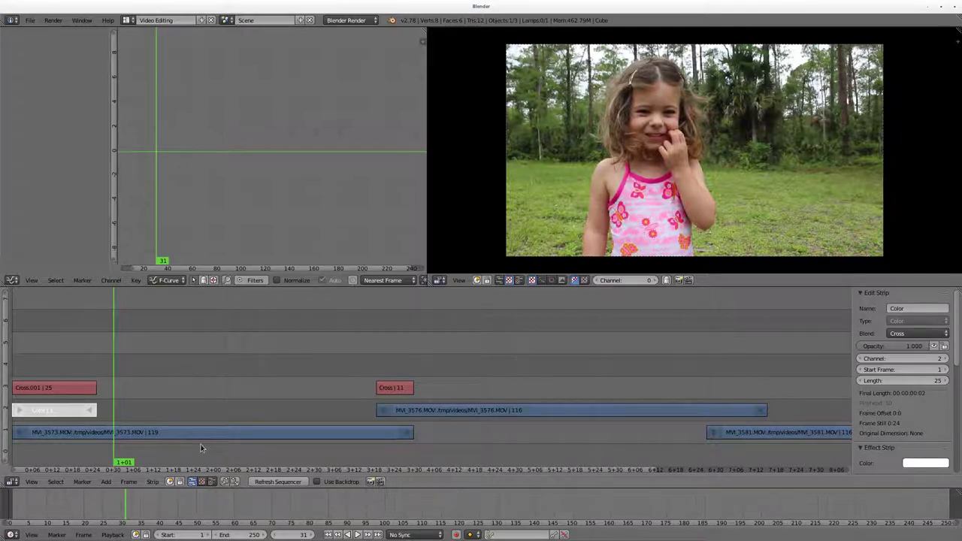
{"action": "left_click", "coordinate": [106, 482]}
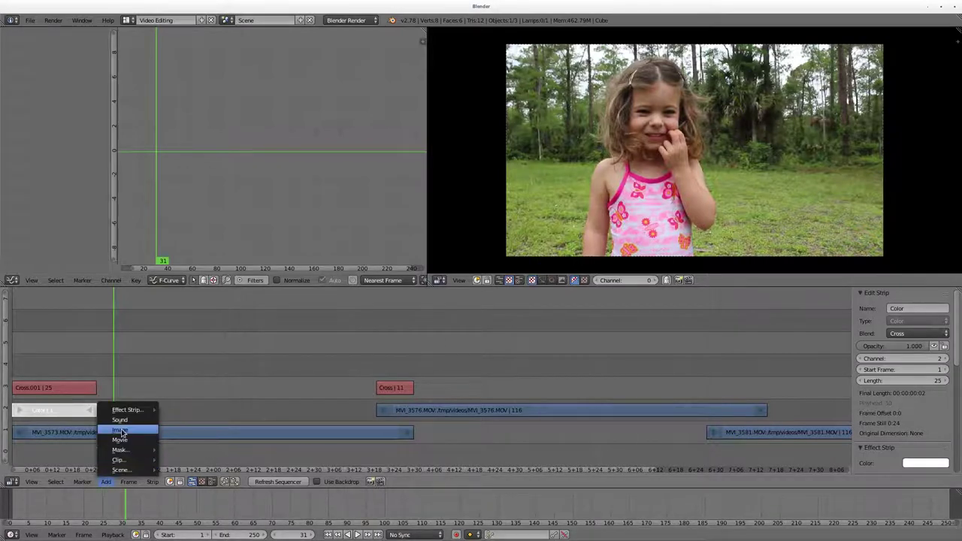
{"action": "left_click", "coordinate": [548, 333]}
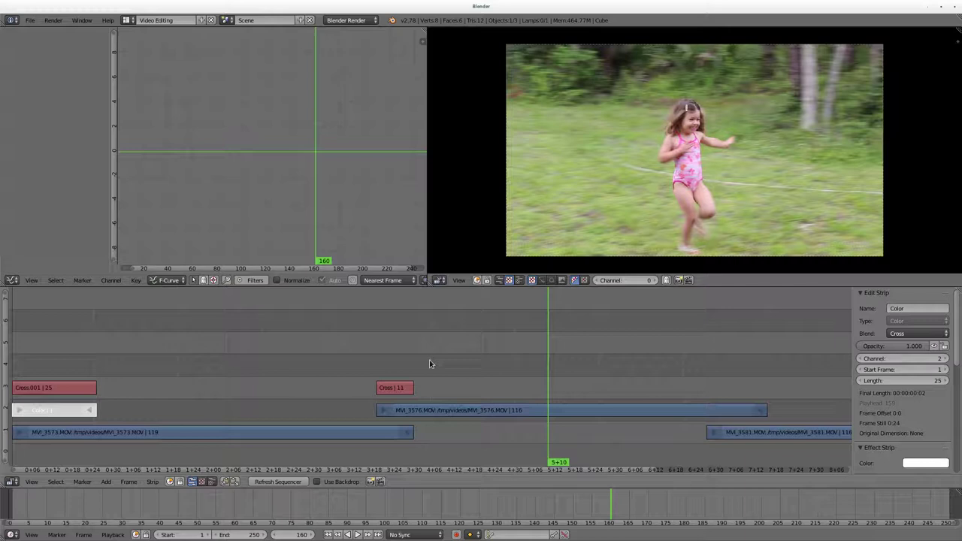